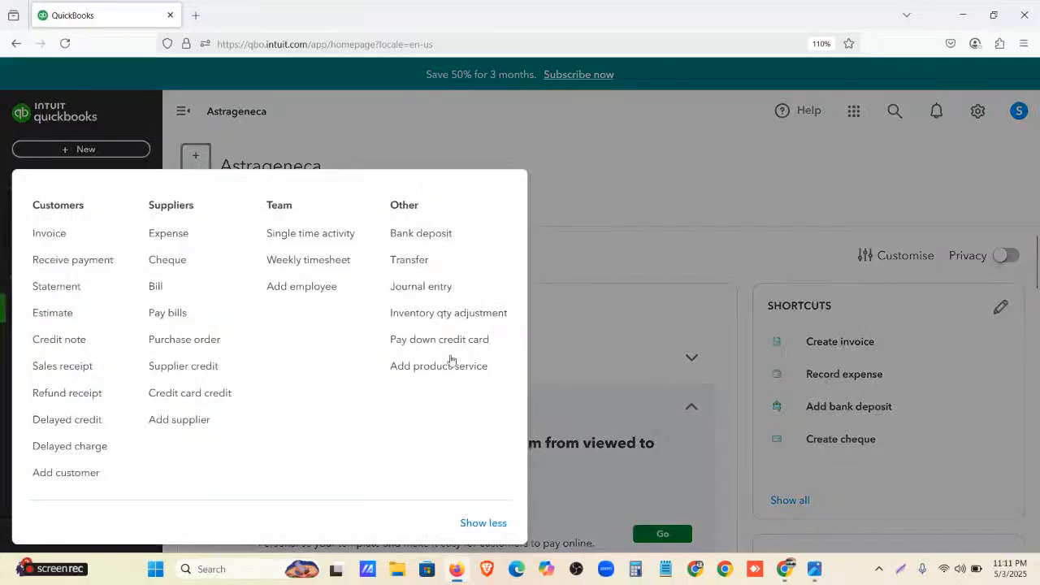
Start a screen capture of the create menu and box New, Team and Weekly timesheet in red.
click(900, 570)
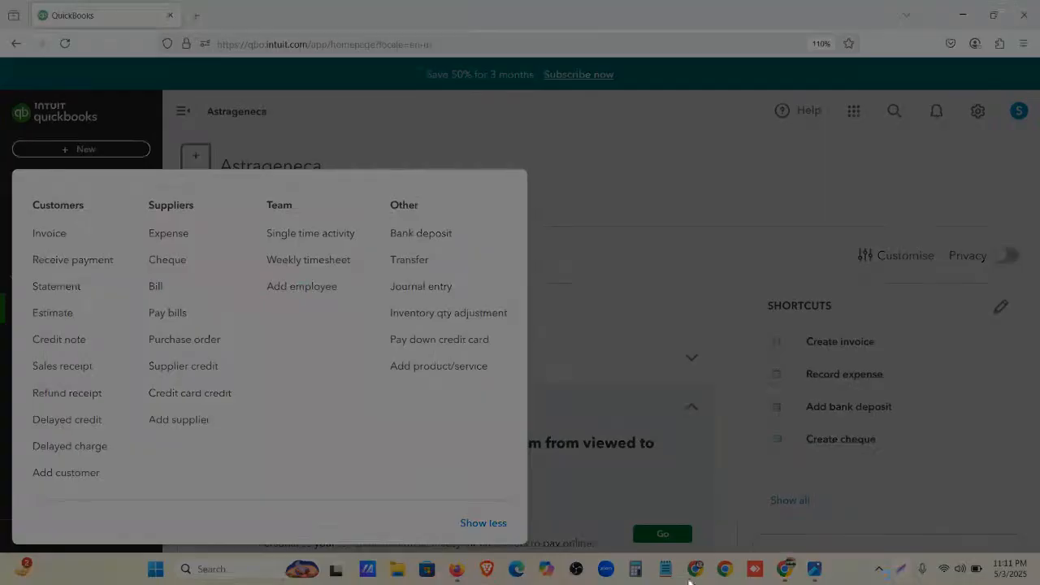
mouse_move(0, 49)
mouse_down()
mouse_move(1039, 584)
mouse_move(1039, 558)
mouse_up()
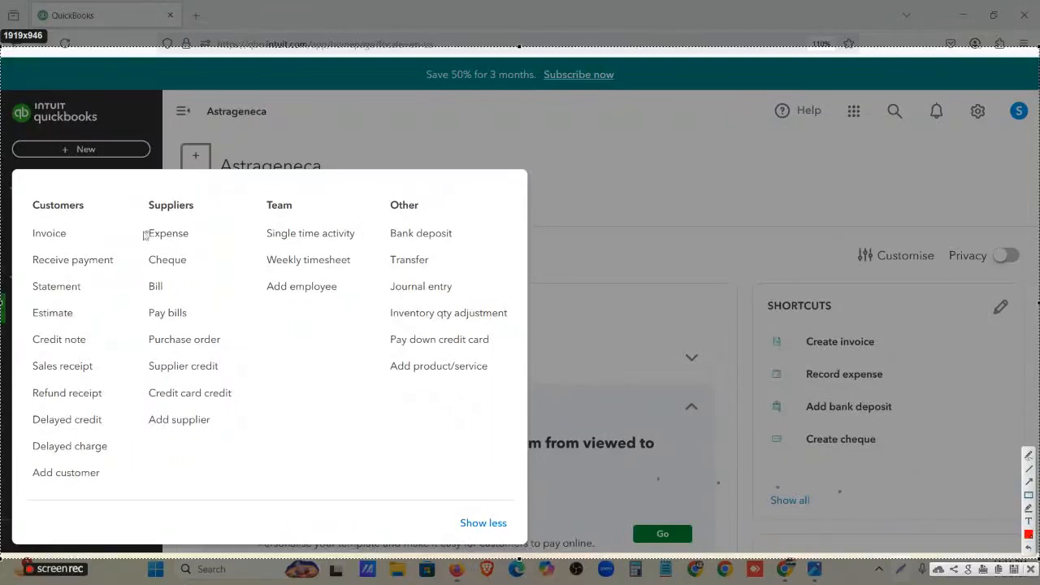
drag(50, 130, 127, 182)
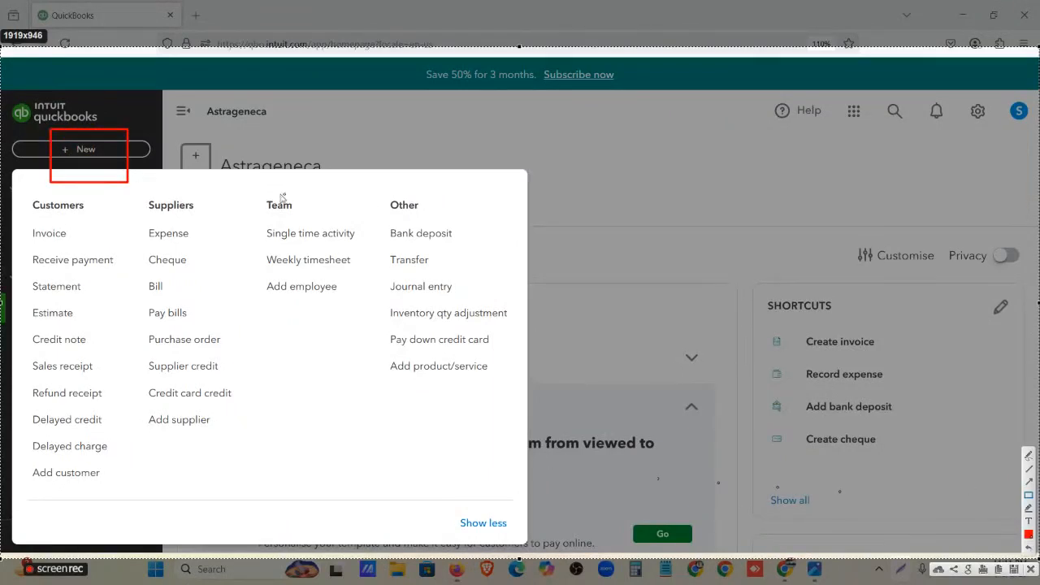
drag(250, 191, 315, 216)
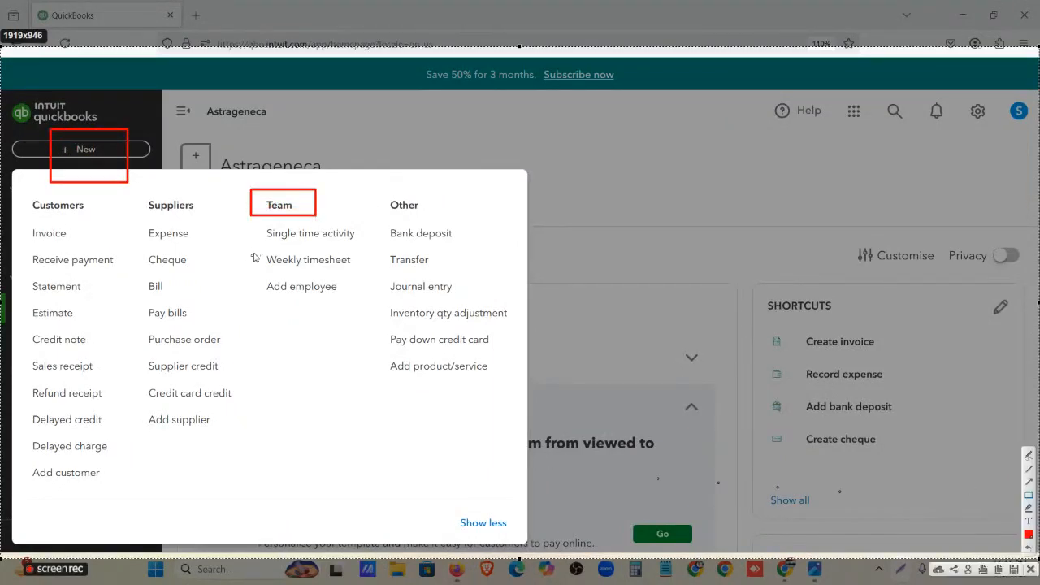
drag(254, 249, 371, 268)
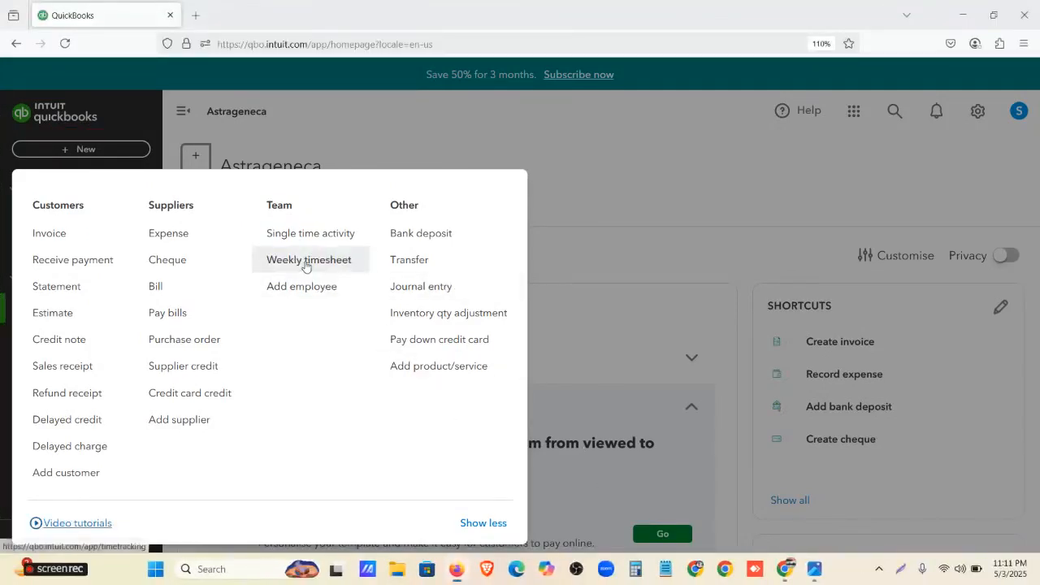
Open the Weekly timesheet form from the Team group.
click(303, 261)
scroll(305, 266, down, 2)
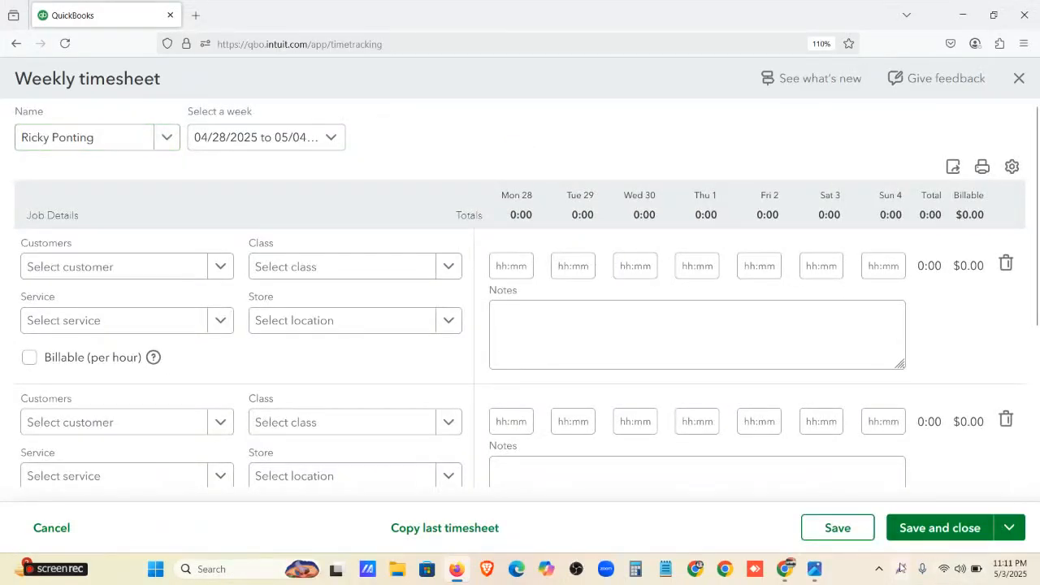
Capture the whole timesheet screen and box the page title, Name field, week selector and first job row in red.
key(alt+s)
mouse_move(0, 8)
mouse_down()
mouse_move(705, 320)
mouse_move(1039, 560)
mouse_move(1039, 583)
mouse_up()
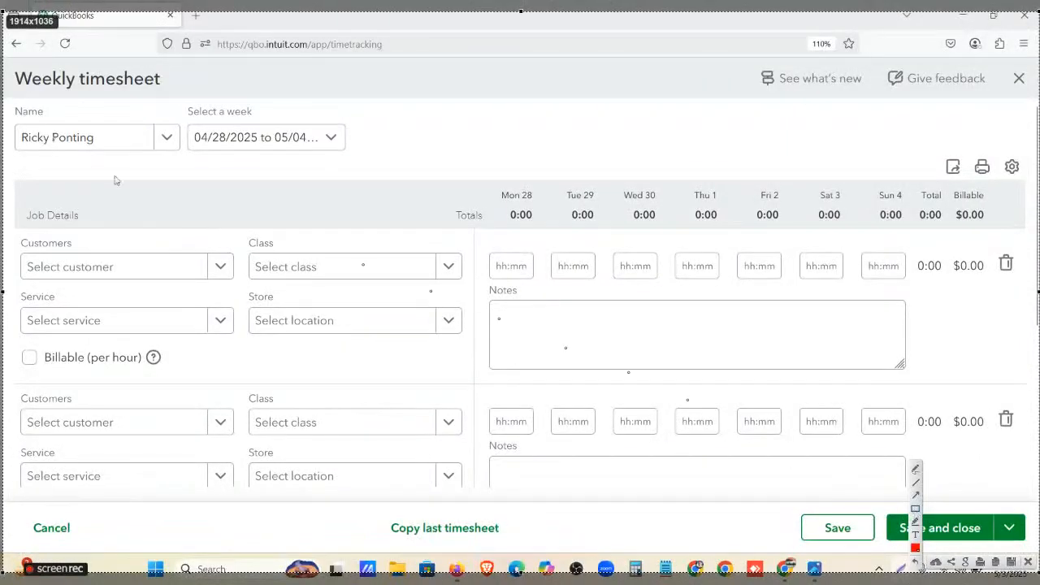
drag(6, 57, 194, 95)
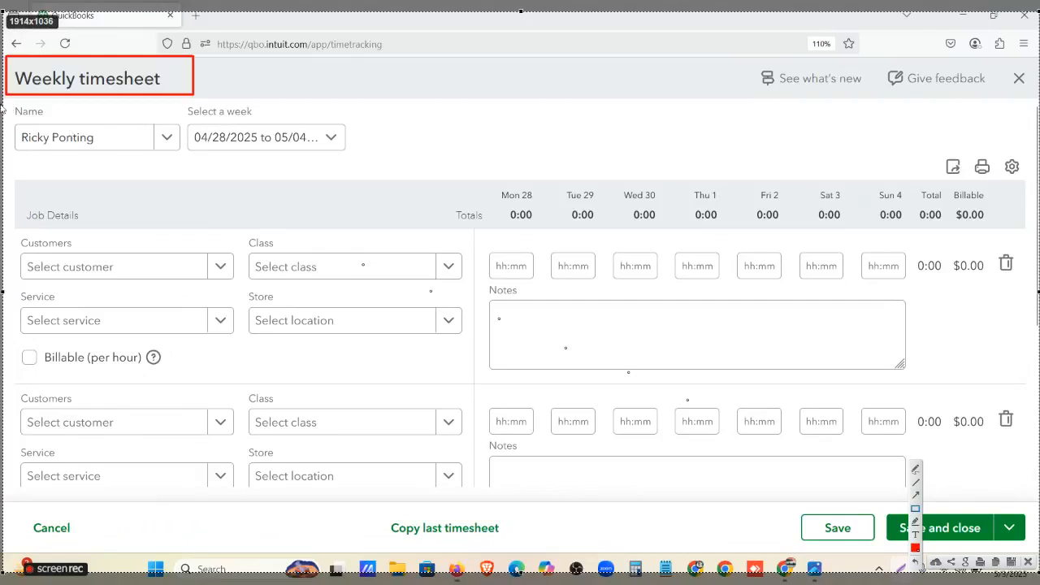
drag(8, 100, 145, 161)
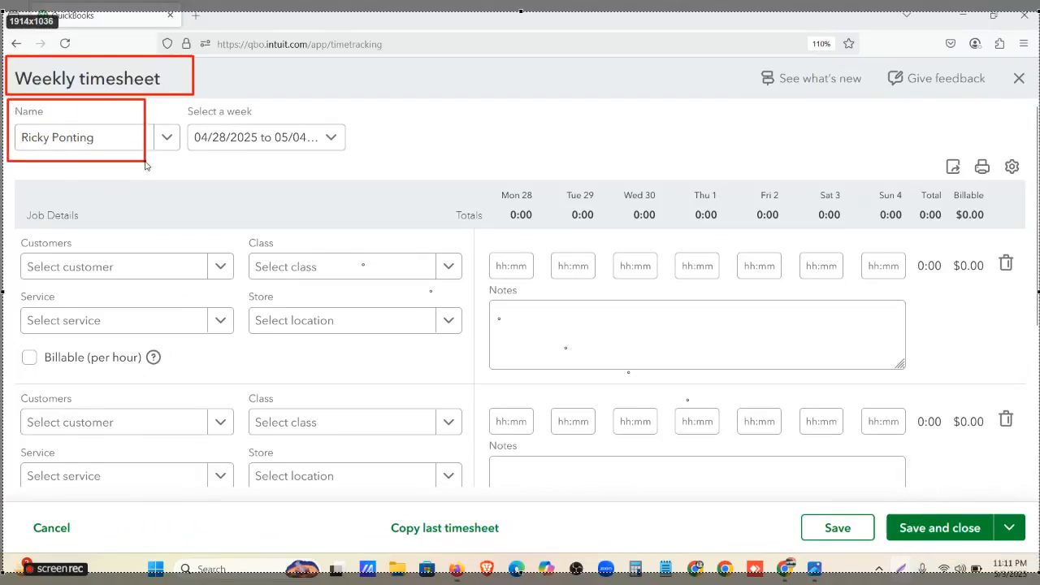
drag(183, 101, 364, 169)
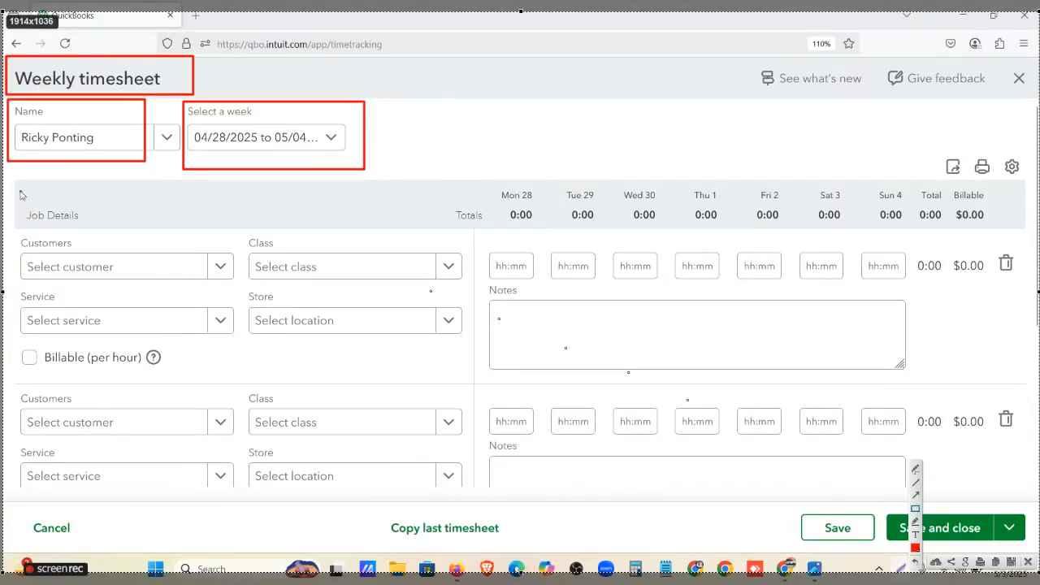
mouse_move(15, 185)
mouse_down()
mouse_move(699, 432)
mouse_move(959, 404)
mouse_move(1023, 384)
mouse_up()
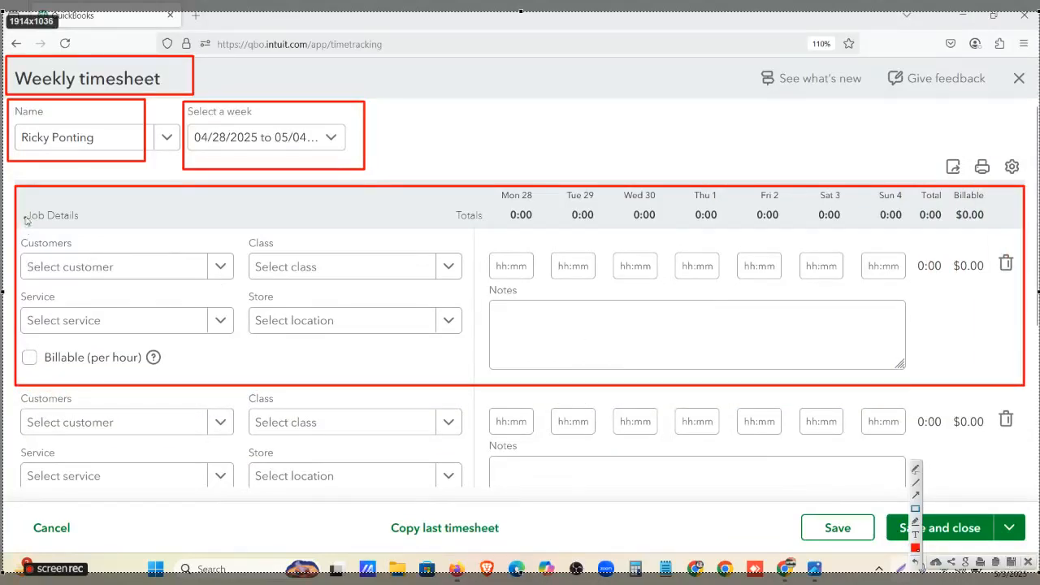
Box the Job Details heading and the first row's Customers, Service, Billable (per hour), Class and Store fields in red.
drag(24, 208, 87, 226)
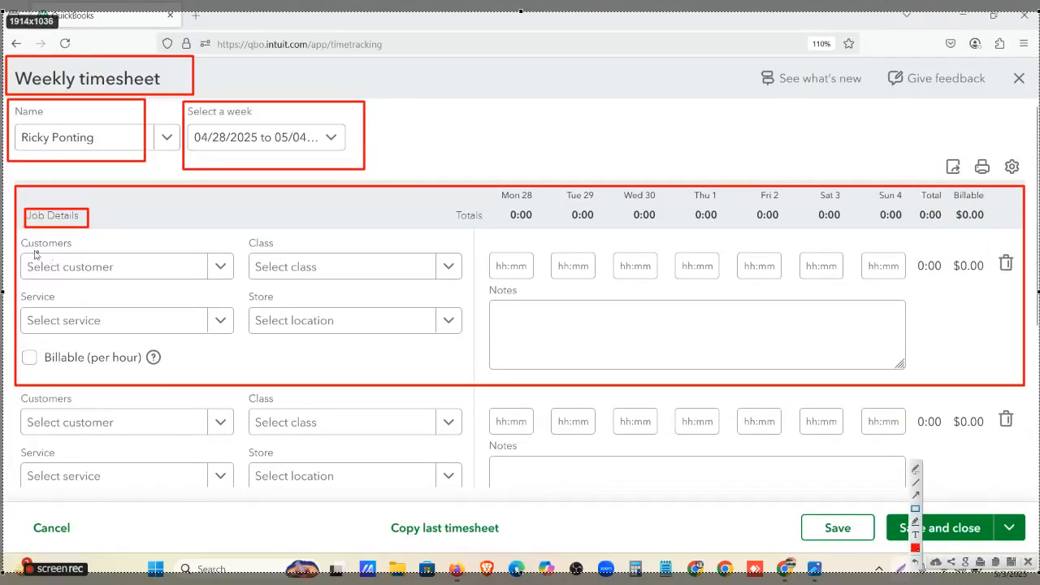
mouse_move(22, 237)
mouse_down()
mouse_move(124, 297)
mouse_move(123, 286)
mouse_up()
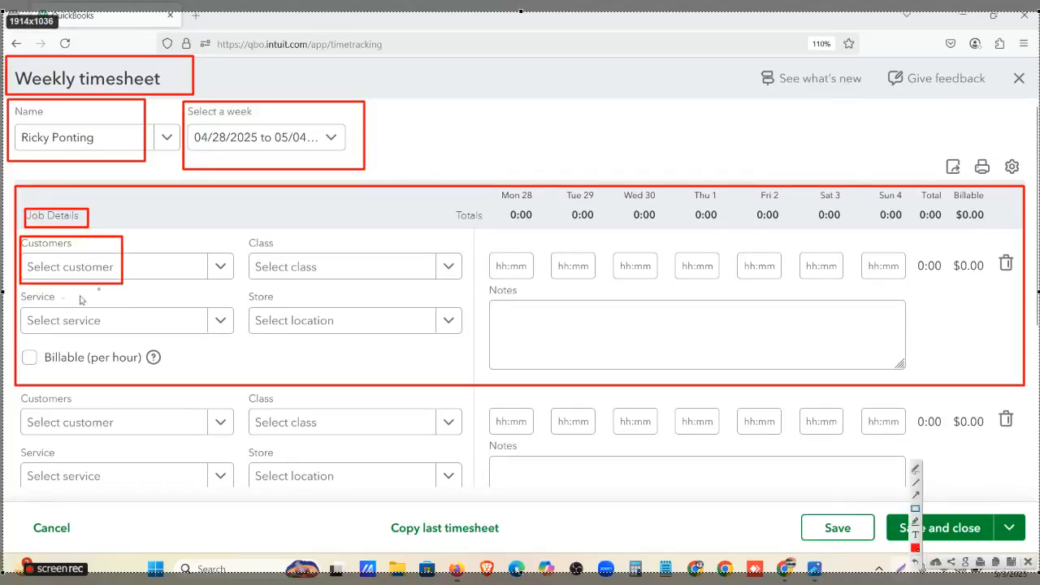
drag(22, 291, 114, 341)
mouse_move(18, 344)
mouse_down()
mouse_move(163, 385)
mouse_move(183, 378)
mouse_up()
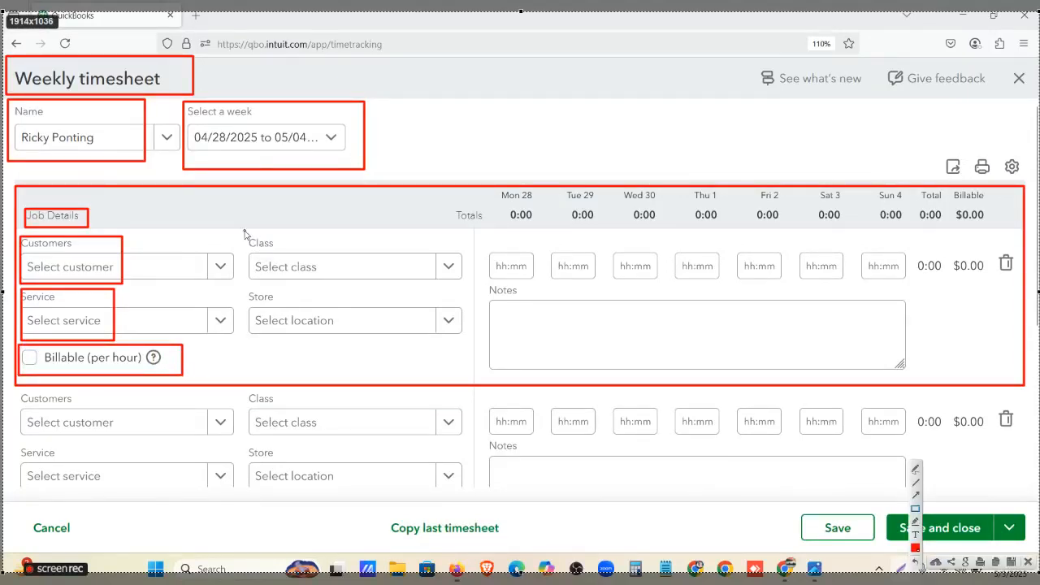
drag(242, 227, 357, 290)
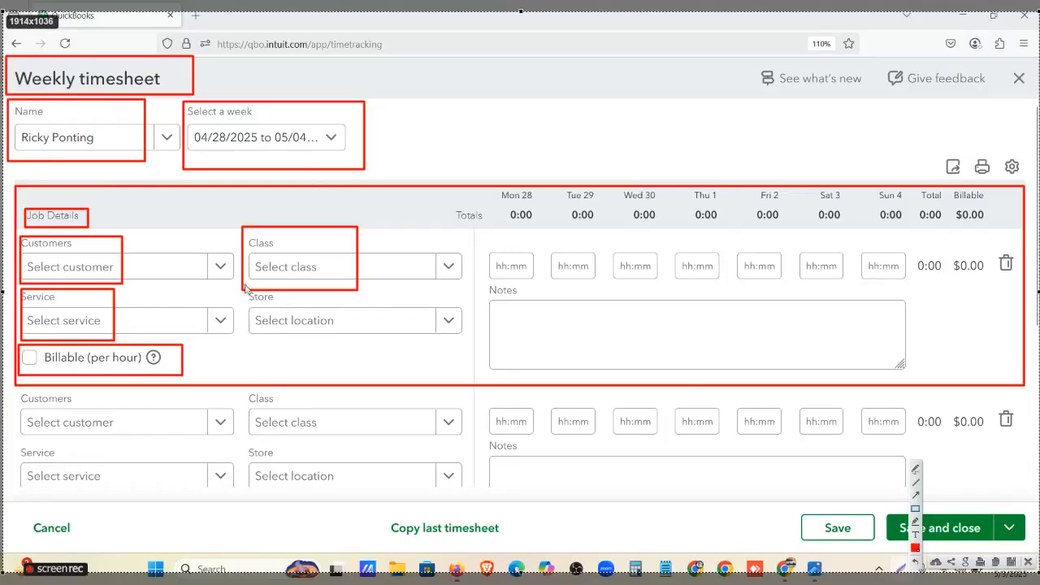
drag(244, 286, 354, 355)
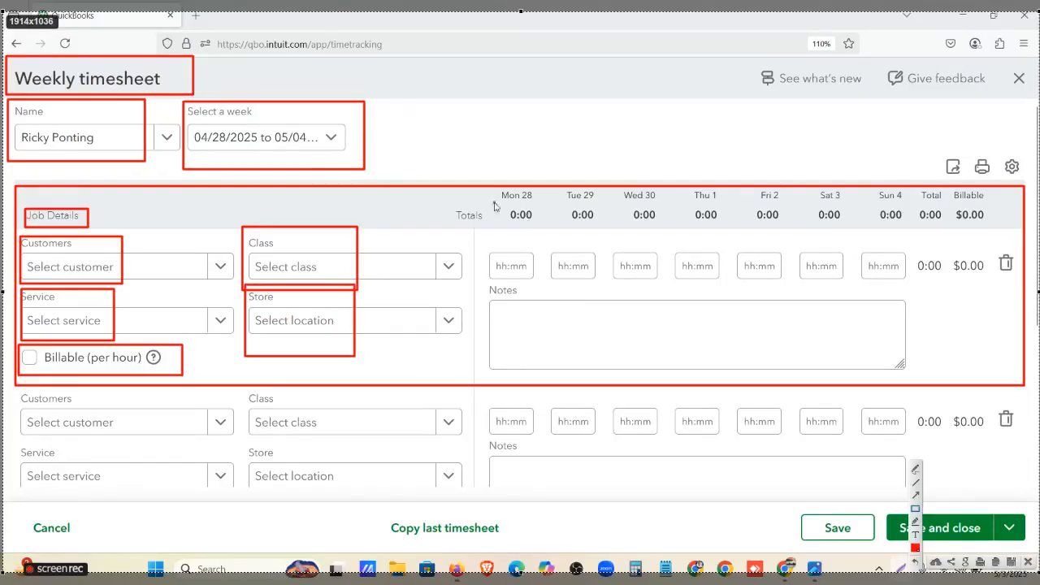
Box the weekday totals header and link it to the week selector with red arrows, removing the stray arrow over the hour fields.
mouse_move(486, 172)
mouse_down()
mouse_move(560, 209)
mouse_move(994, 244)
mouse_up()
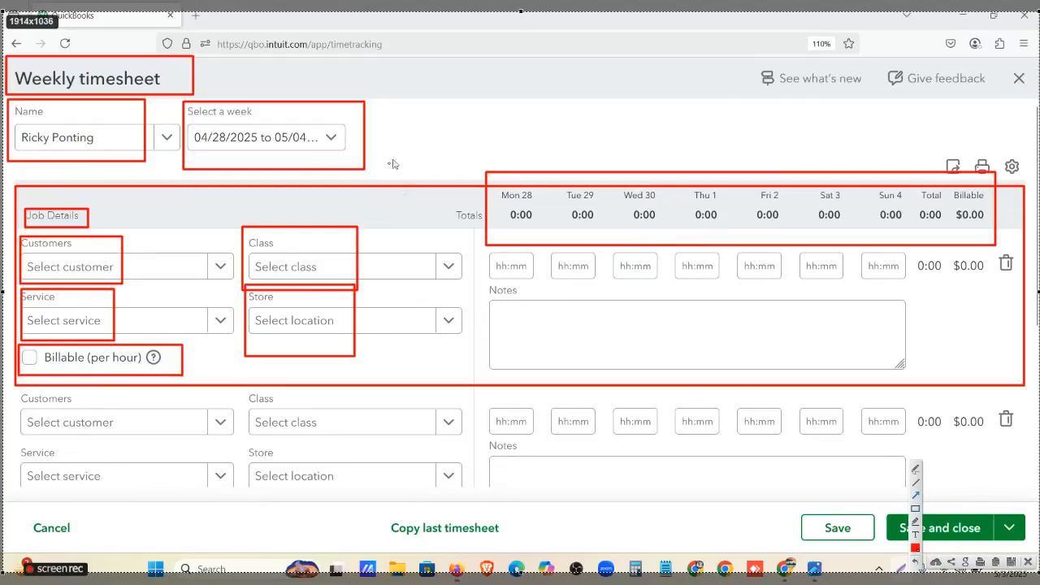
mouse_move(746, 184)
mouse_down()
mouse_move(382, 132)
mouse_move(342, 138)
mouse_move(621, 195)
mouse_up()
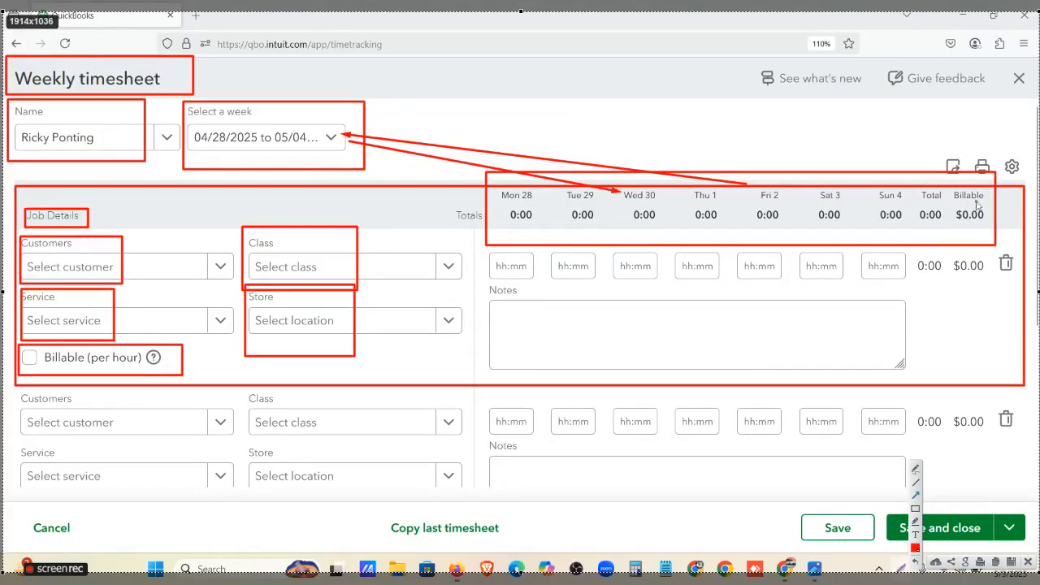
mouse_move(477, 245)
mouse_down()
mouse_move(564, 273)
mouse_move(730, 285)
mouse_up()
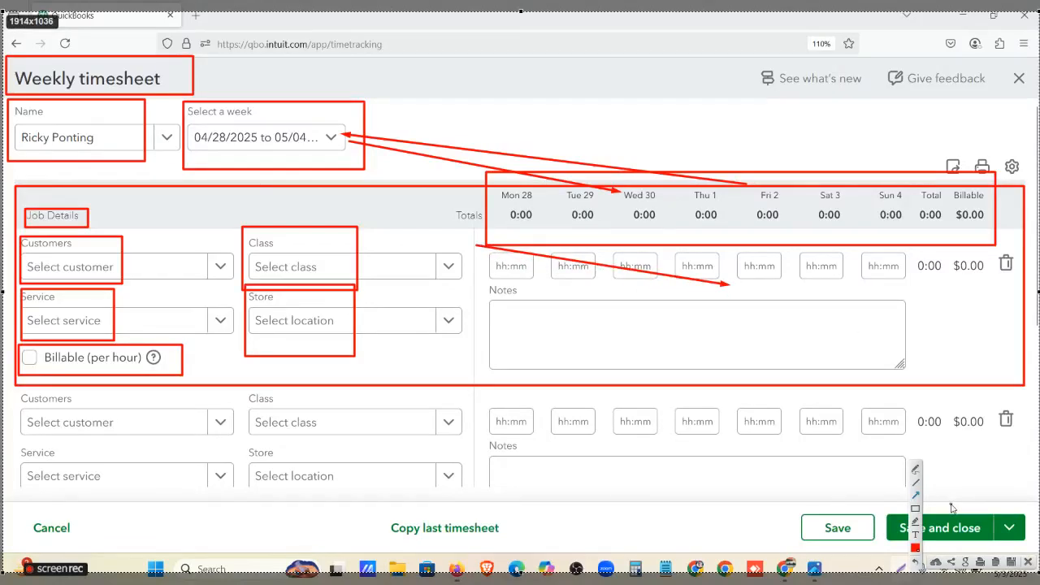
key(ctrl+z)
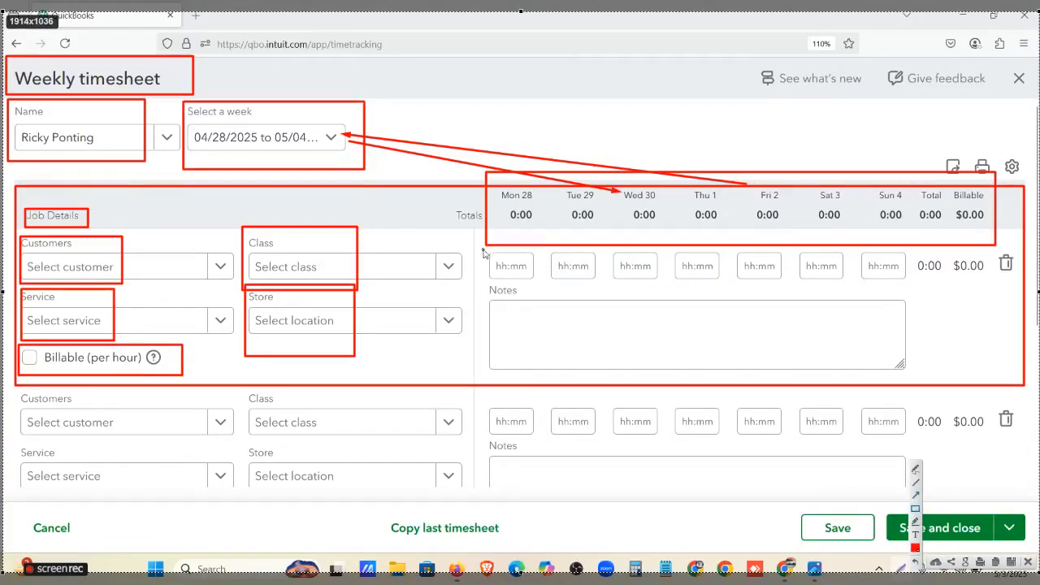
Box the first row's hour fields and the Total and Billable columns, with an arrow from Billable (per hour) to the billable amount.
mouse_move(483, 252)
mouse_down()
mouse_move(738, 302)
mouse_move(911, 294)
mouse_up()
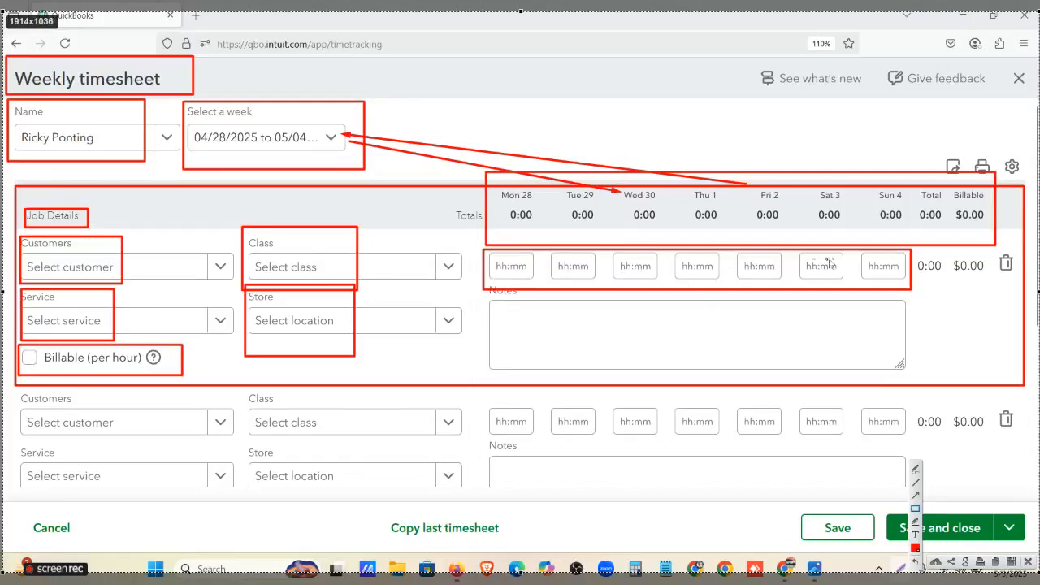
drag(915, 141, 946, 329)
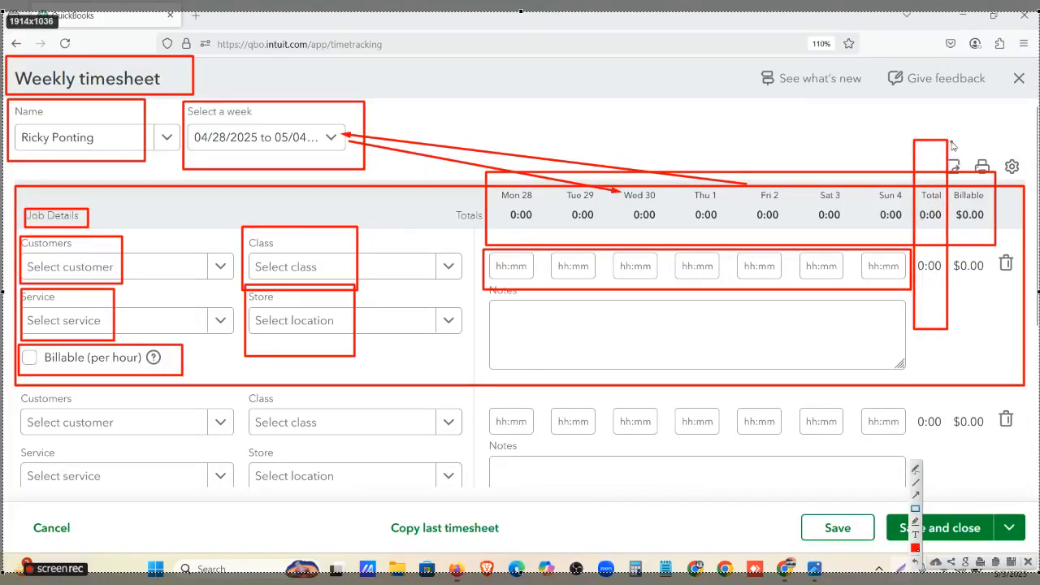
mouse_move(952, 145)
mouse_down()
mouse_move(1006, 317)
mouse_move(1000, 309)
mouse_up()
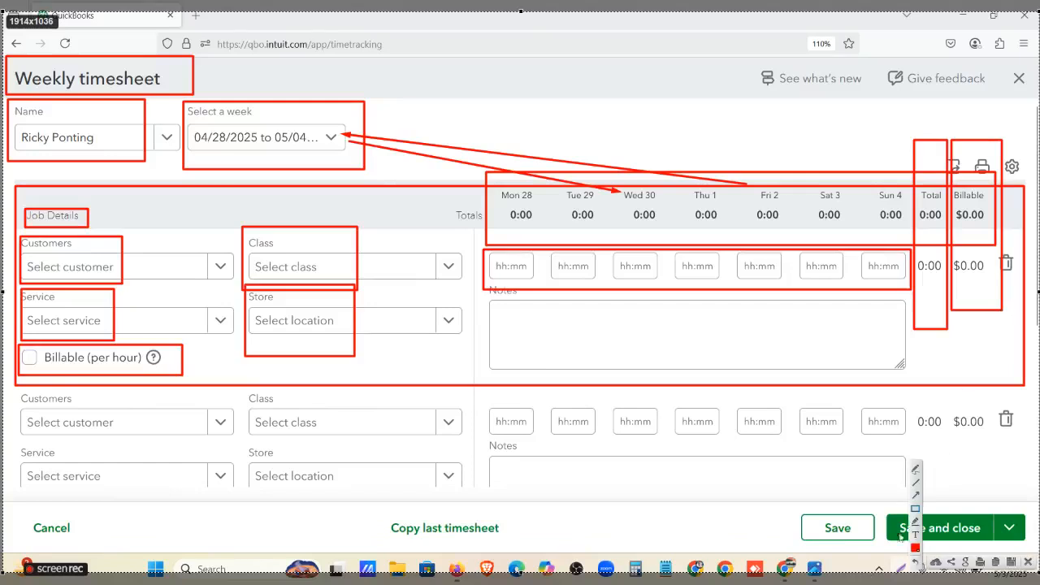
click(913, 496)
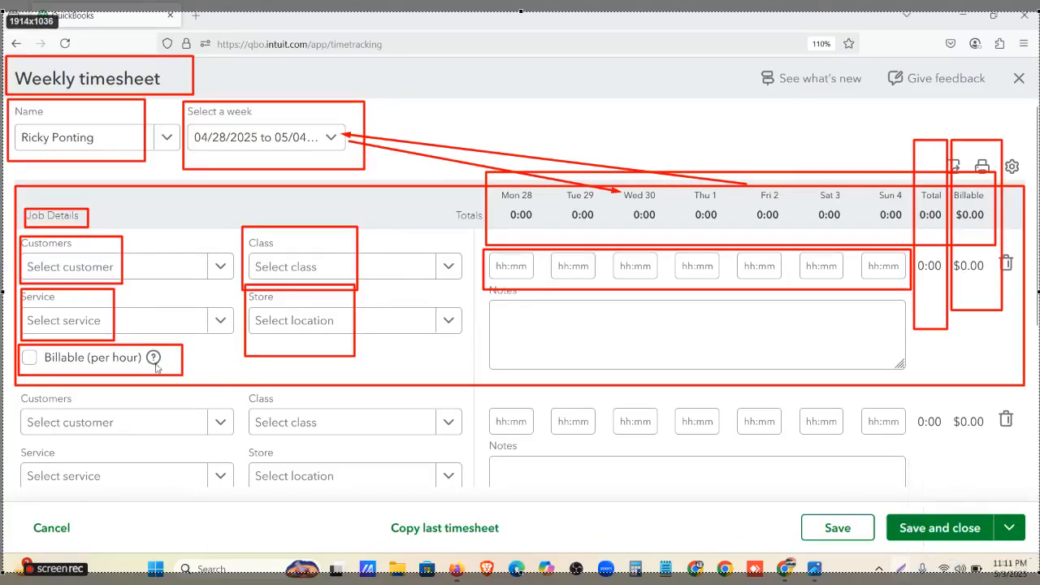
mouse_move(155, 362)
mouse_down()
mouse_move(847, 306)
mouse_move(968, 288)
mouse_move(963, 277)
mouse_up()
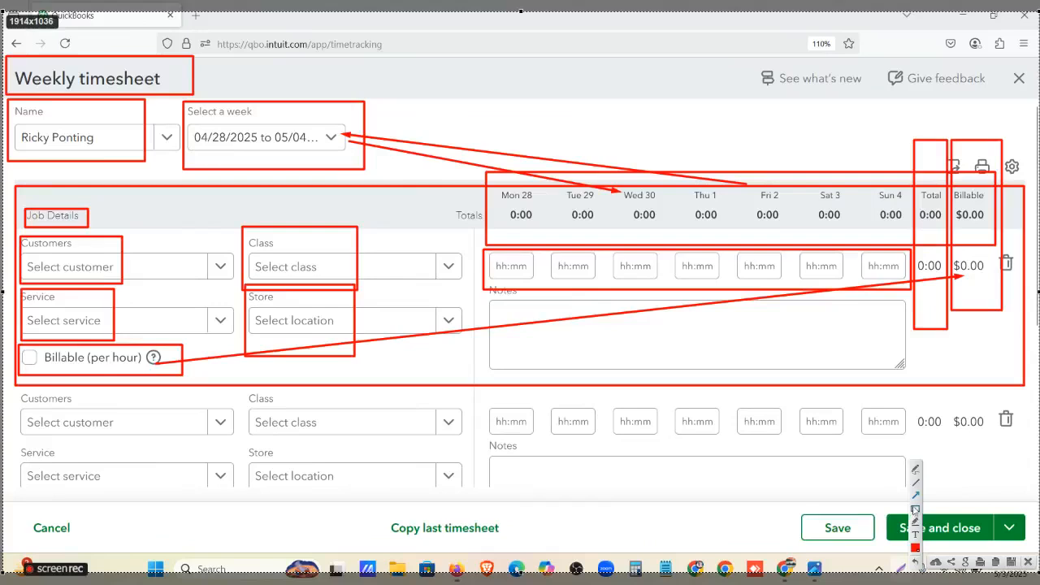
Box the second job row and the export, print and settings controls, and dismiss the annotated capture.
mouse_move(1, 383)
mouse_down()
mouse_move(468, 534)
mouse_move(800, 555)
mouse_move(1024, 521)
mouse_up()
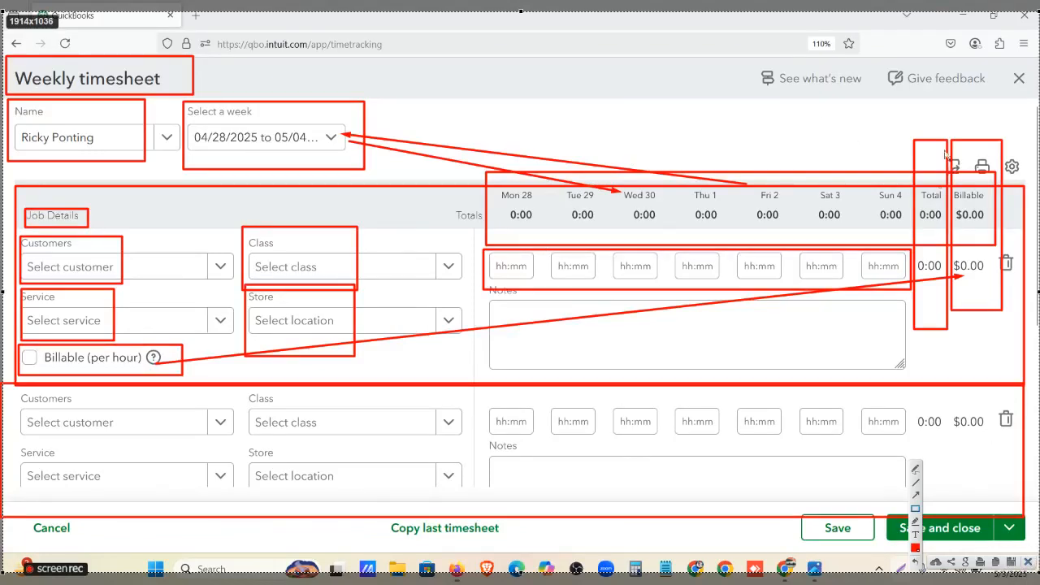
mouse_move(936, 136)
mouse_down()
mouse_move(968, 193)
mouse_move(994, 139)
mouse_move(1022, 185)
mouse_up()
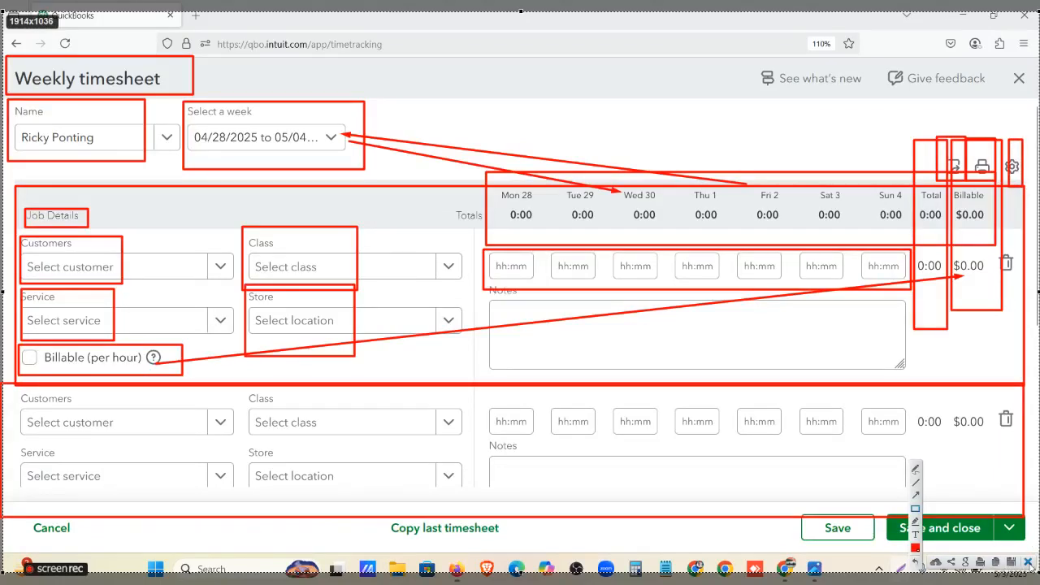
key(Escape)
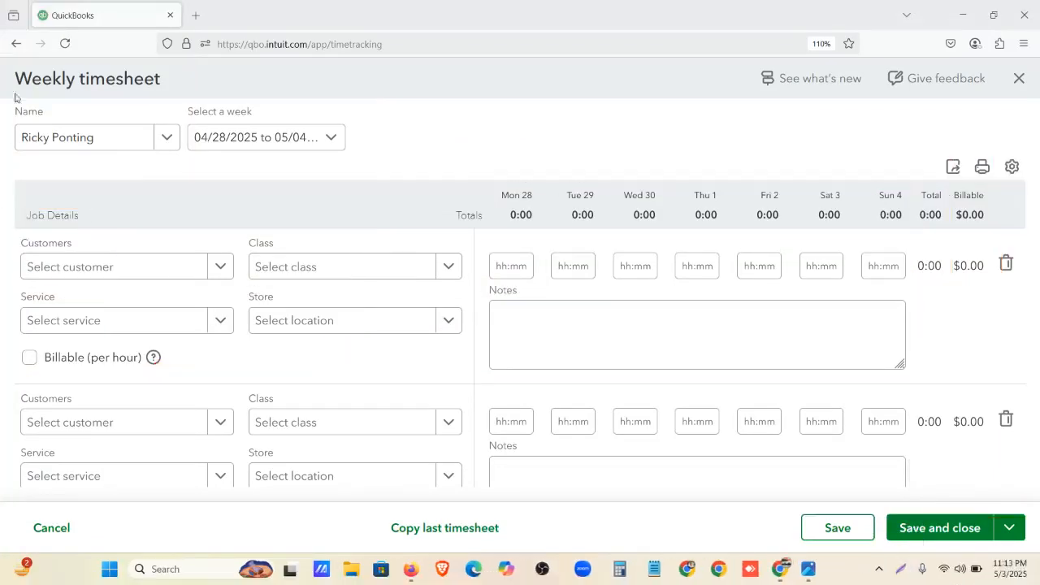
Set the timesheet week to 10/28/2024 to 11/03/2024 and highlight its weekday headers.
click(158, 144)
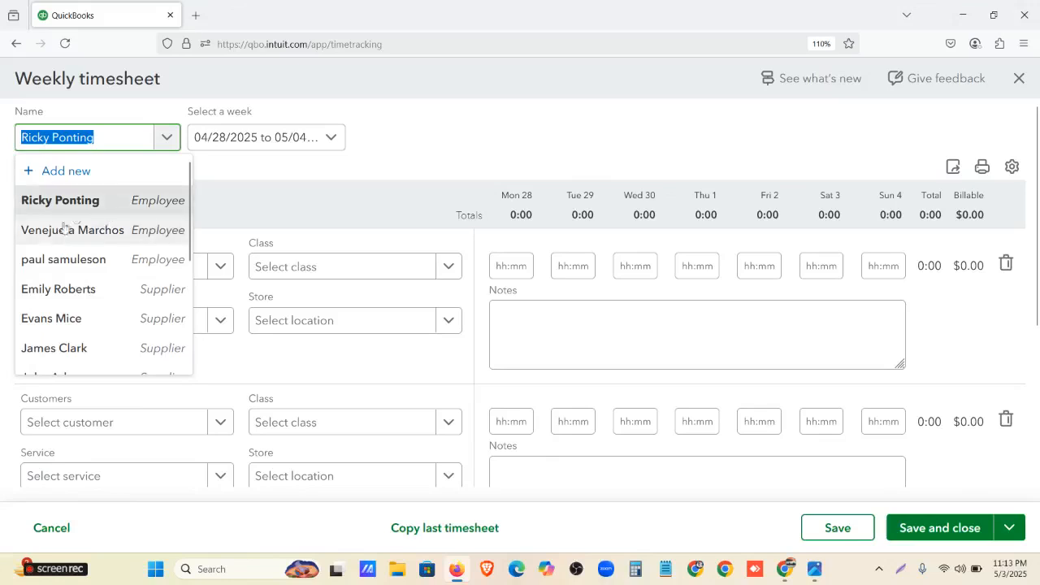
click(290, 144)
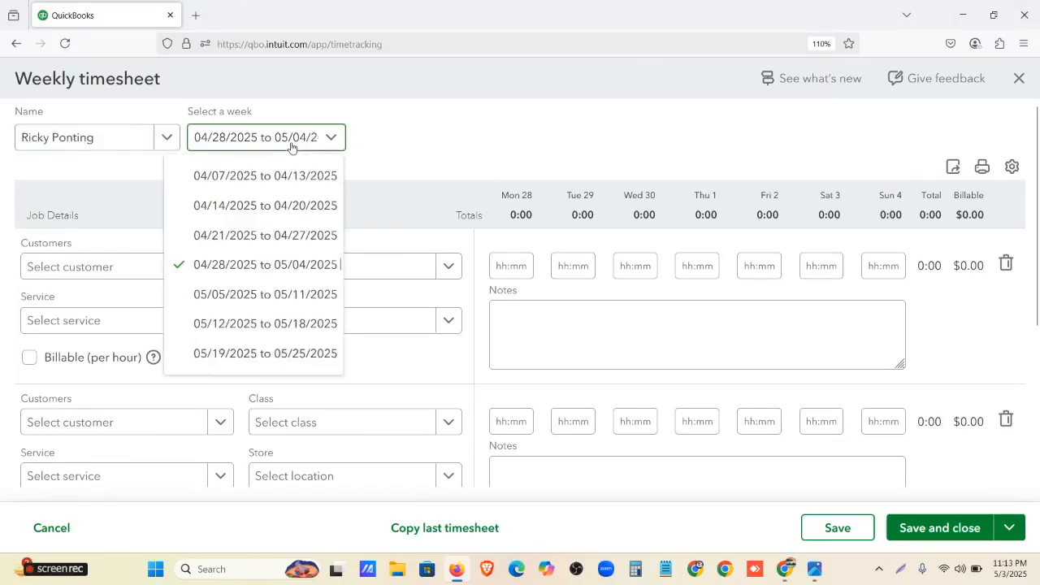
scroll(256, 230, down, 2)
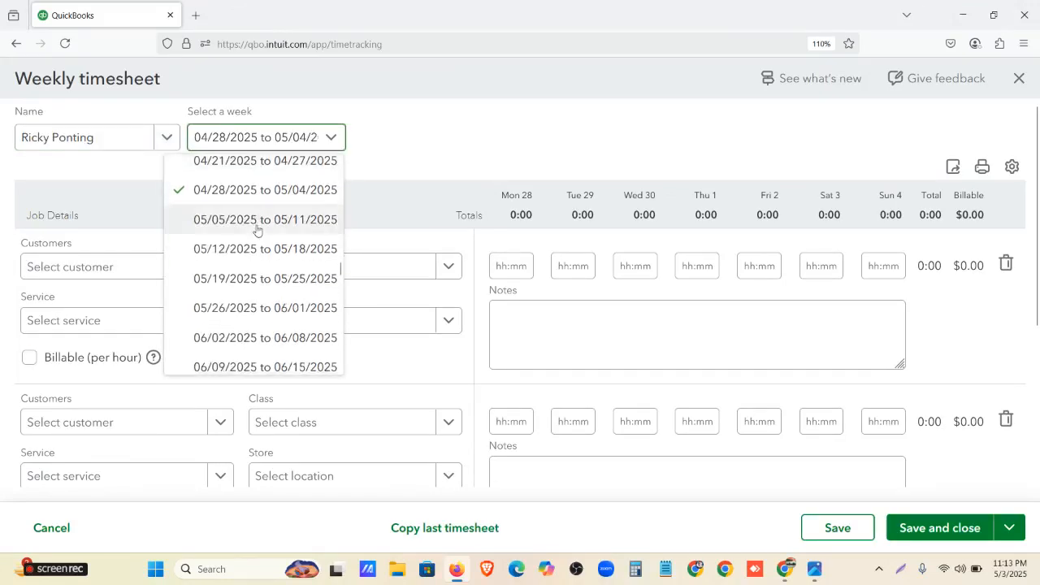
scroll(257, 229, up, 15)
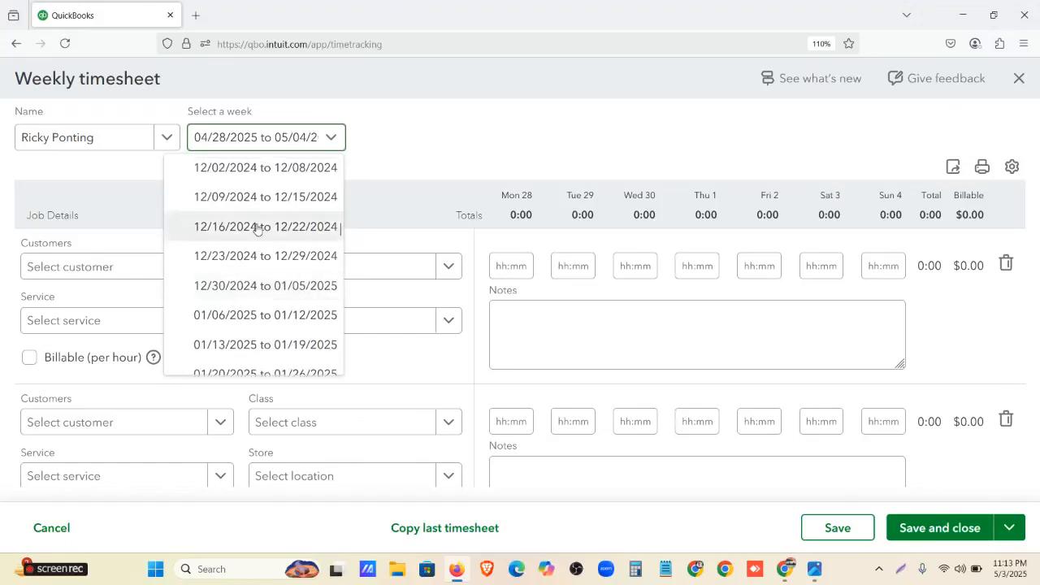
scroll(256, 228, up, 3)
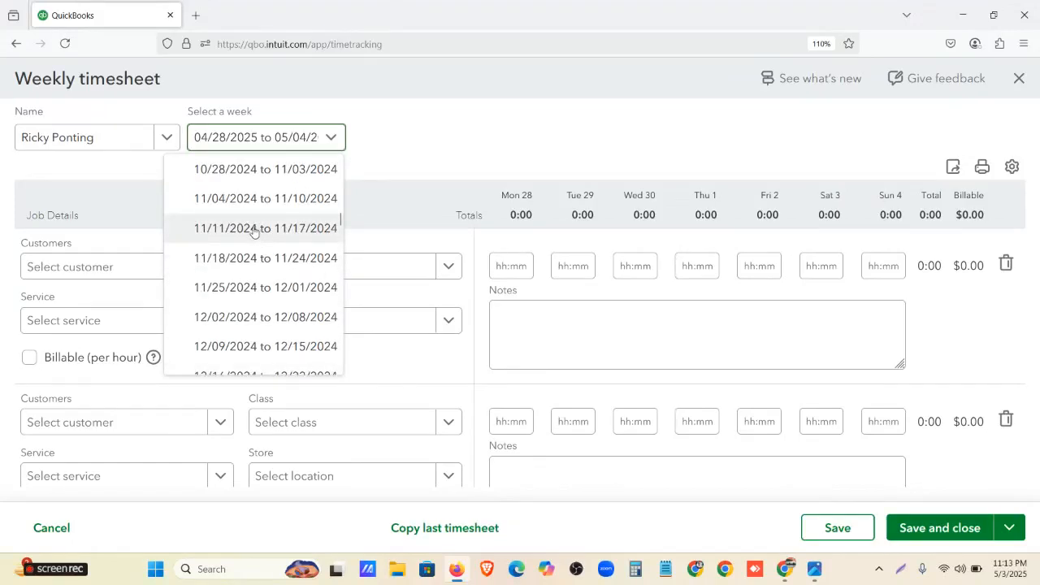
click(239, 170)
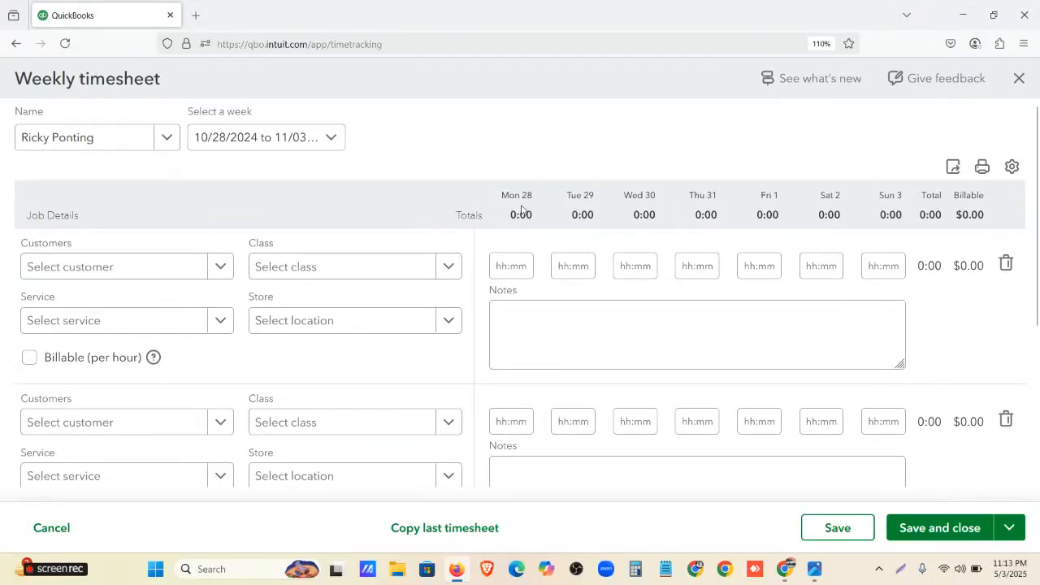
drag(497, 195, 898, 194)
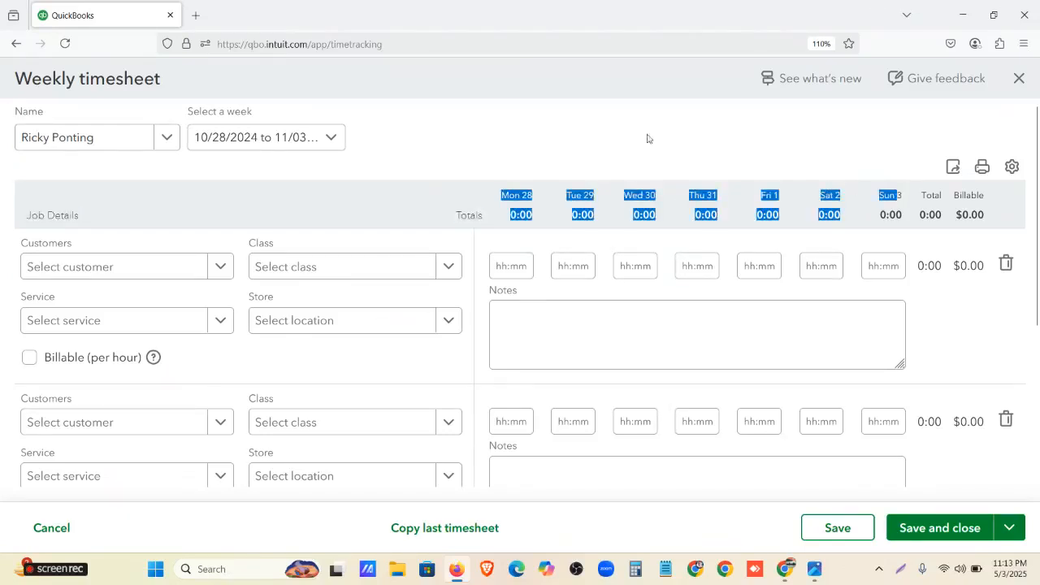
click(571, 118)
click(327, 140)
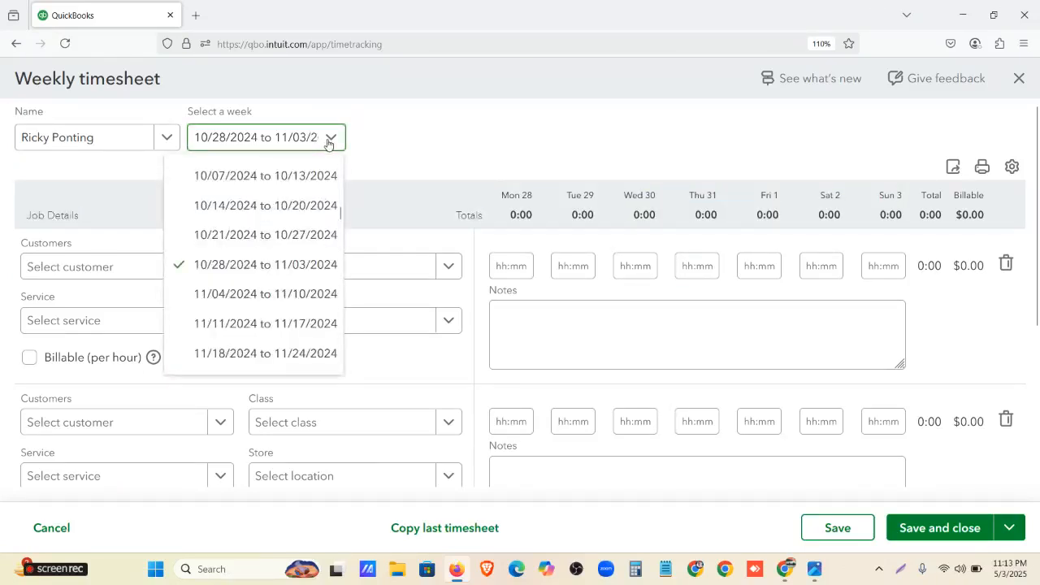
click(390, 135)
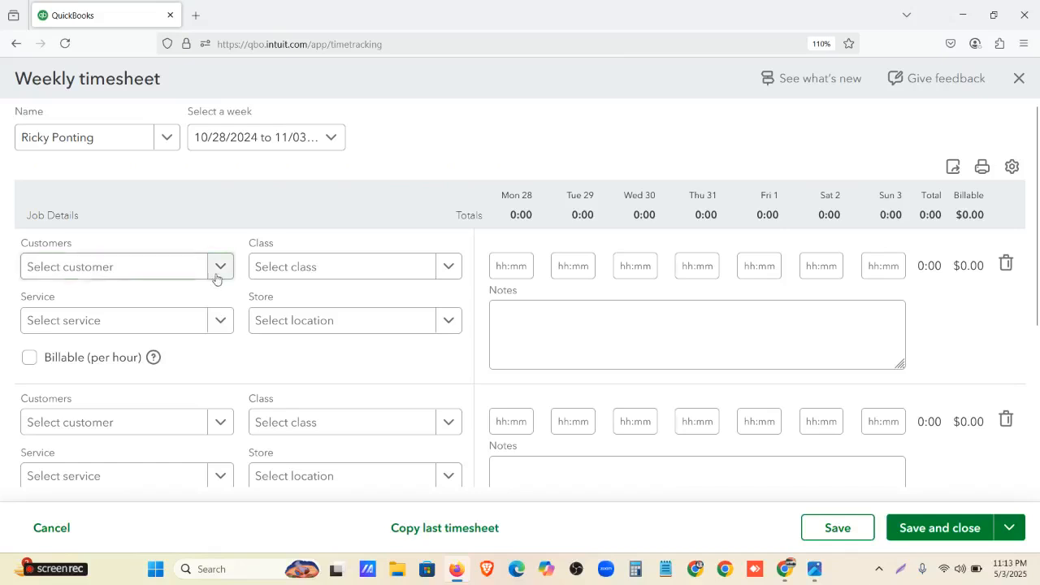
Assign an existing customer to the first job row and set its service to Volunteer care.
click(216, 276)
scroll(153, 322, down, 5)
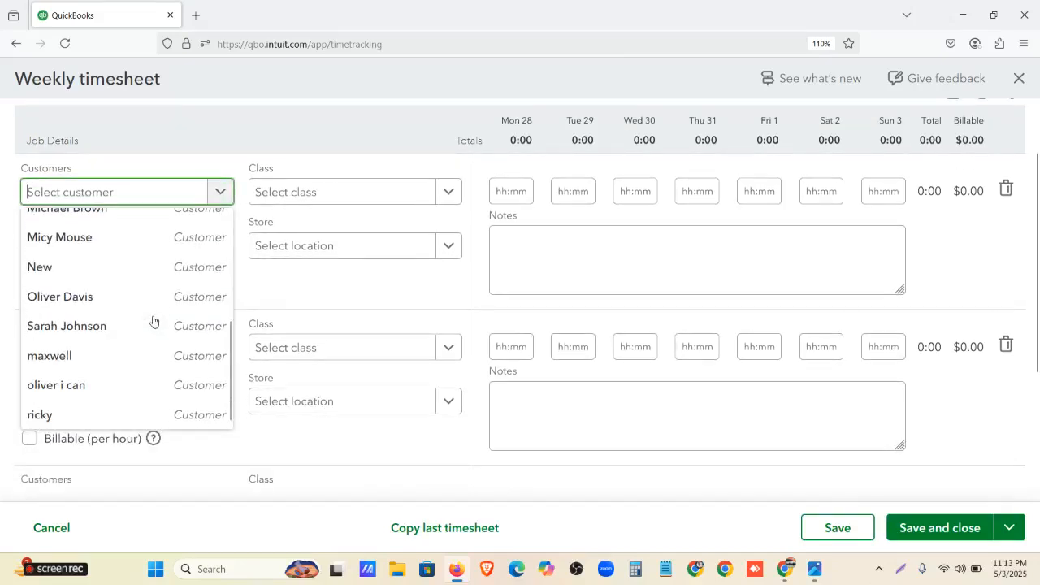
click(115, 363)
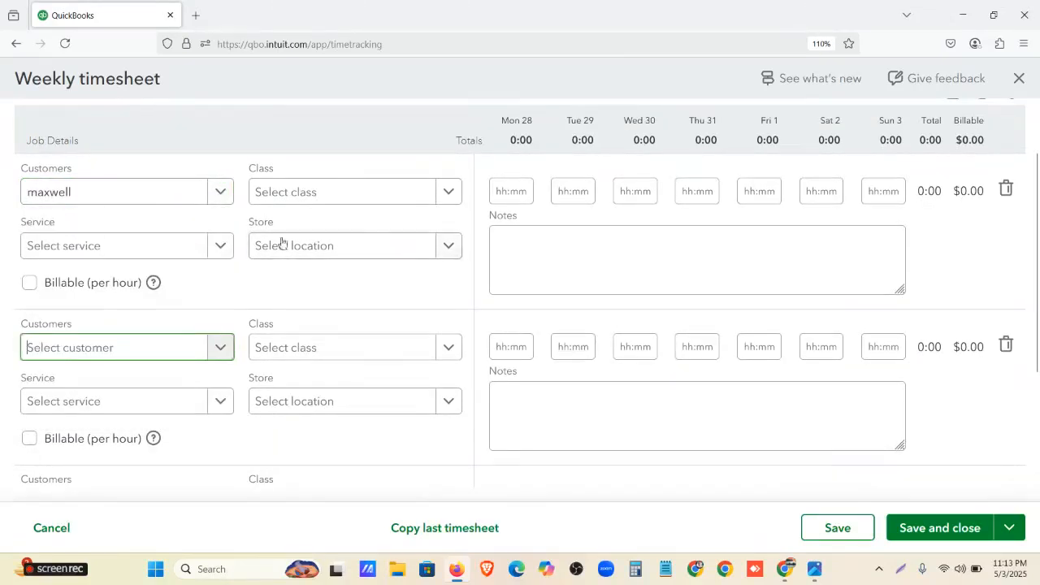
click(222, 247)
scroll(163, 303, down, 5)
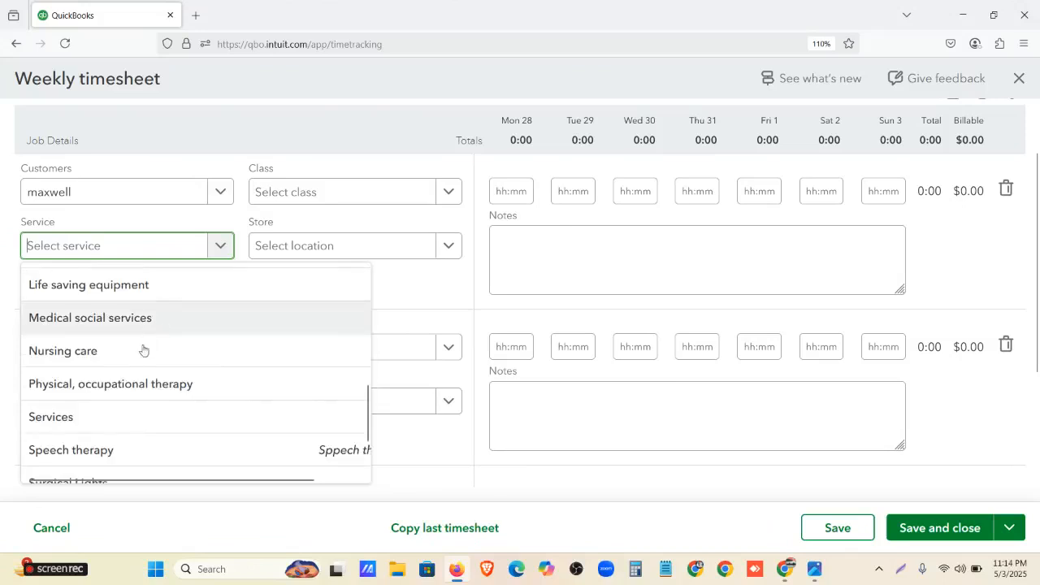
scroll(143, 351, down, 3)
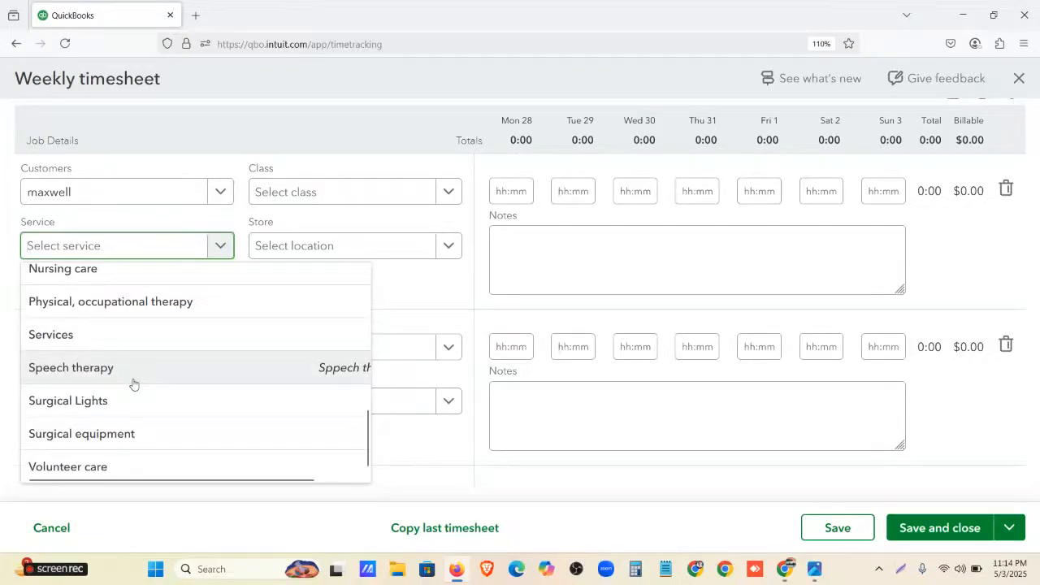
click(119, 467)
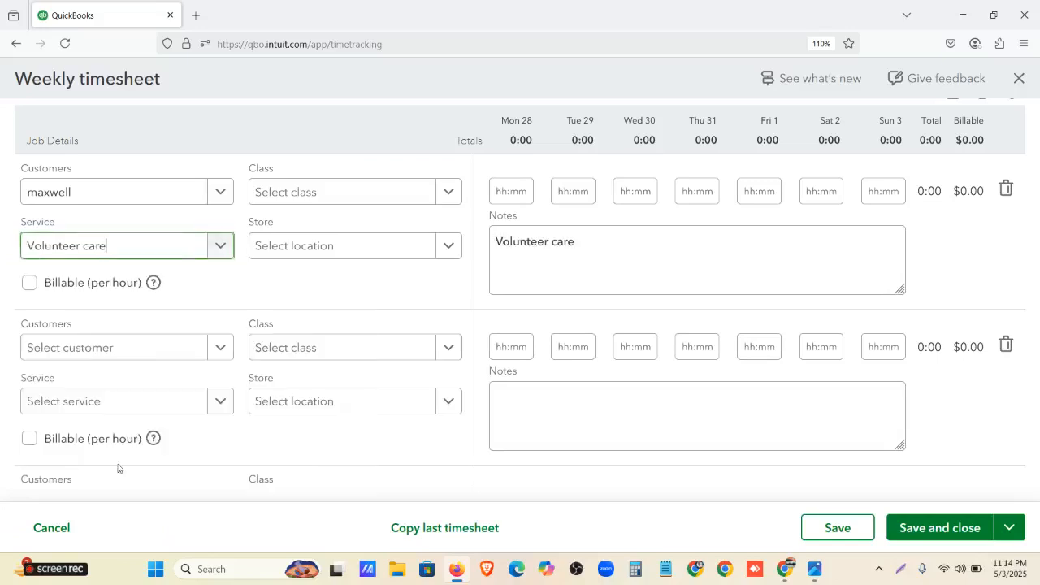
Enter the first row's hours as 5:00 for Monday 28, 4:00 for Tuesday 29 and 1:20 for Wednesday 30.
click(510, 190)
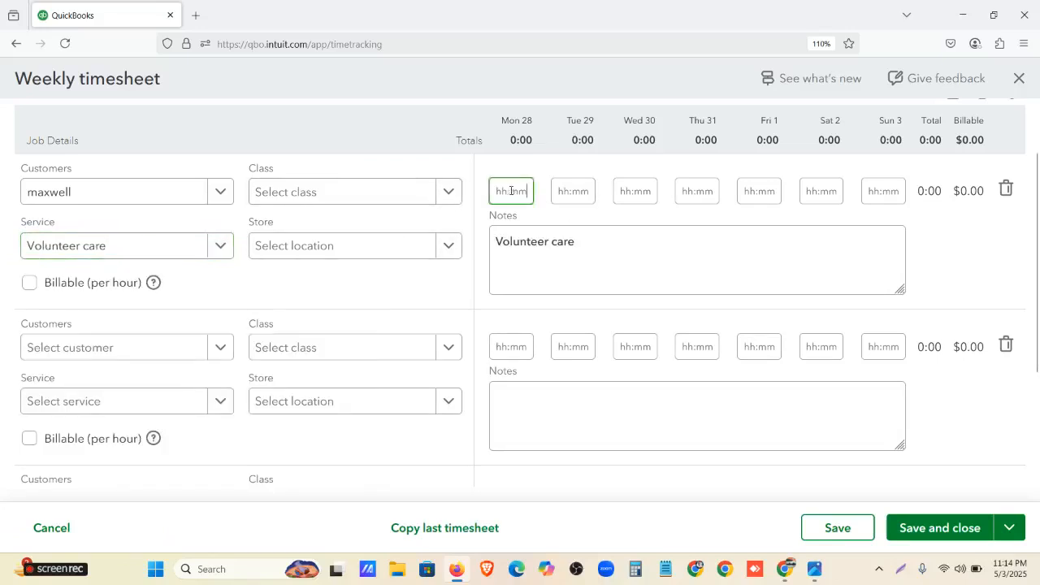
scroll(475, 220, up, 2)
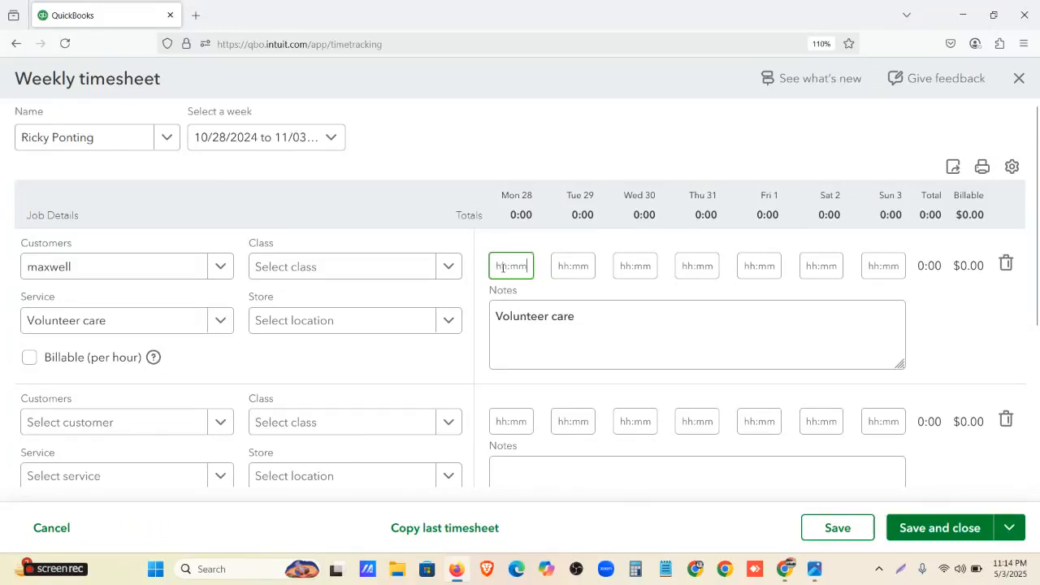
text(1)
key(BackSpace)
text(5)
click(568, 266)
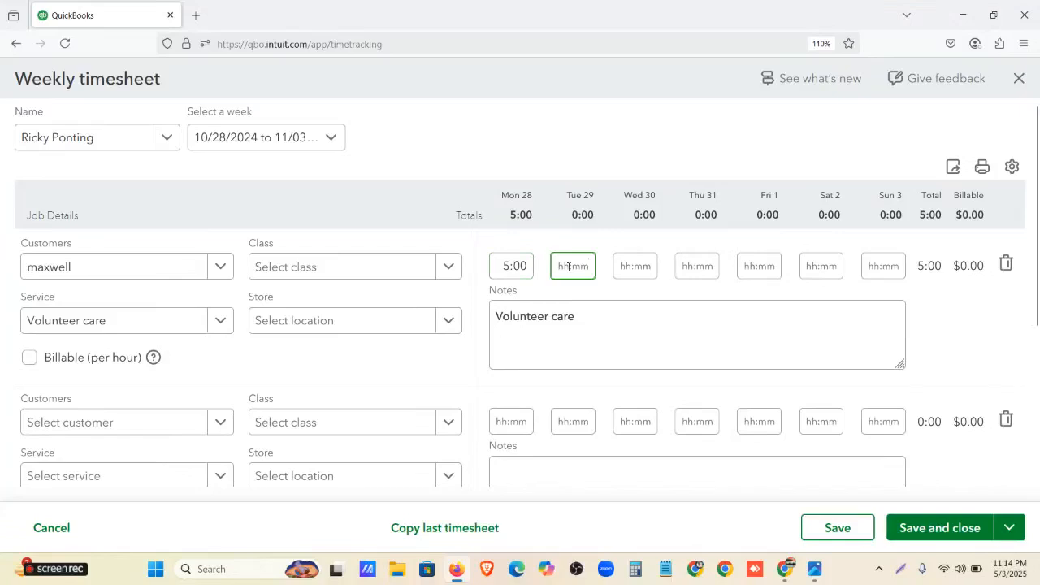
text(4)
click(652, 265)
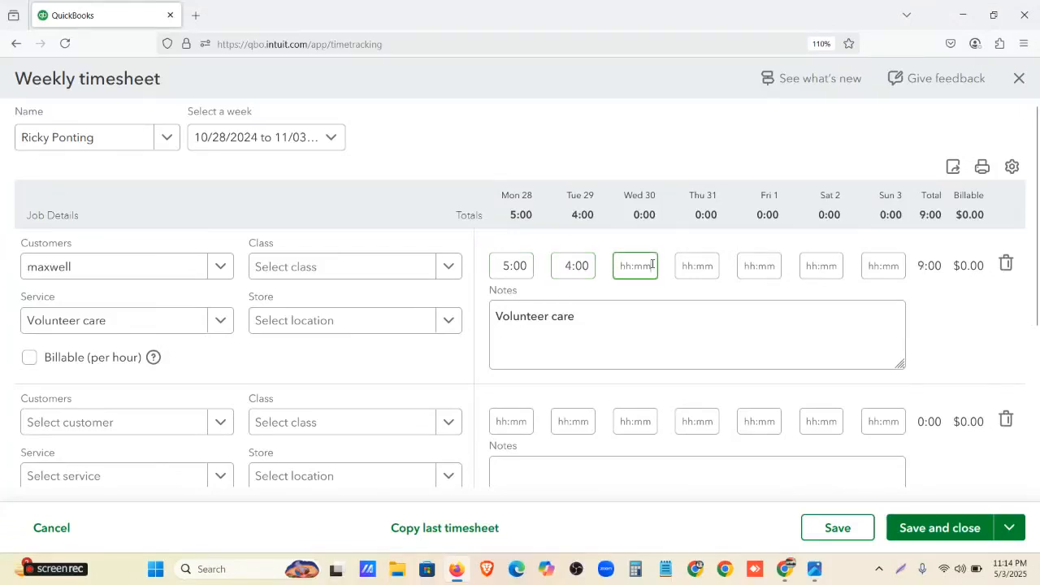
text(1:20)
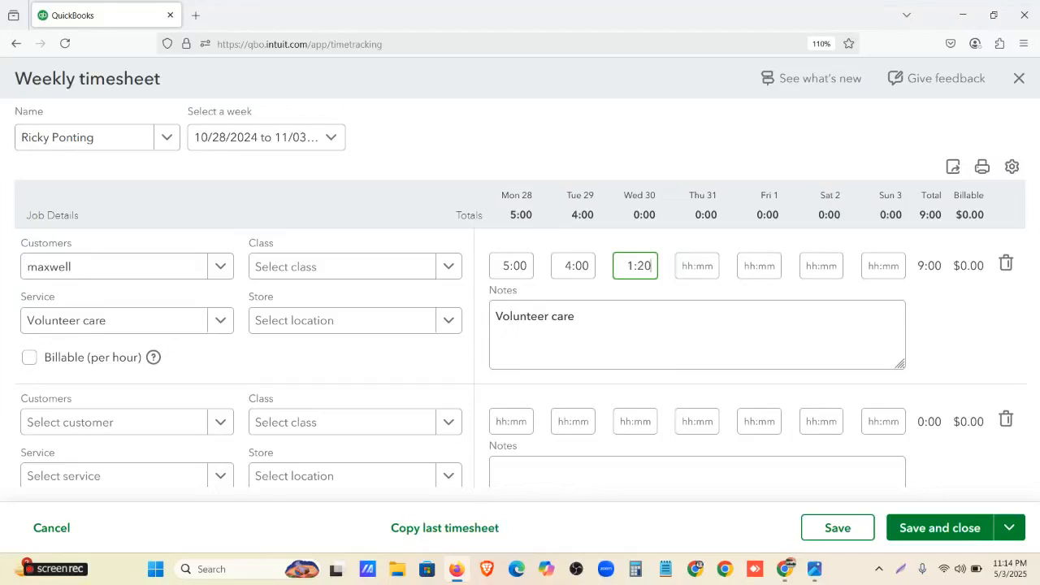
Enter the first row's hours as 3:00 for Thursday 31, 9:00 for Friday 1, 7:30 for Saturday 2 and 0:30 for Sunday 3.
click(689, 265)
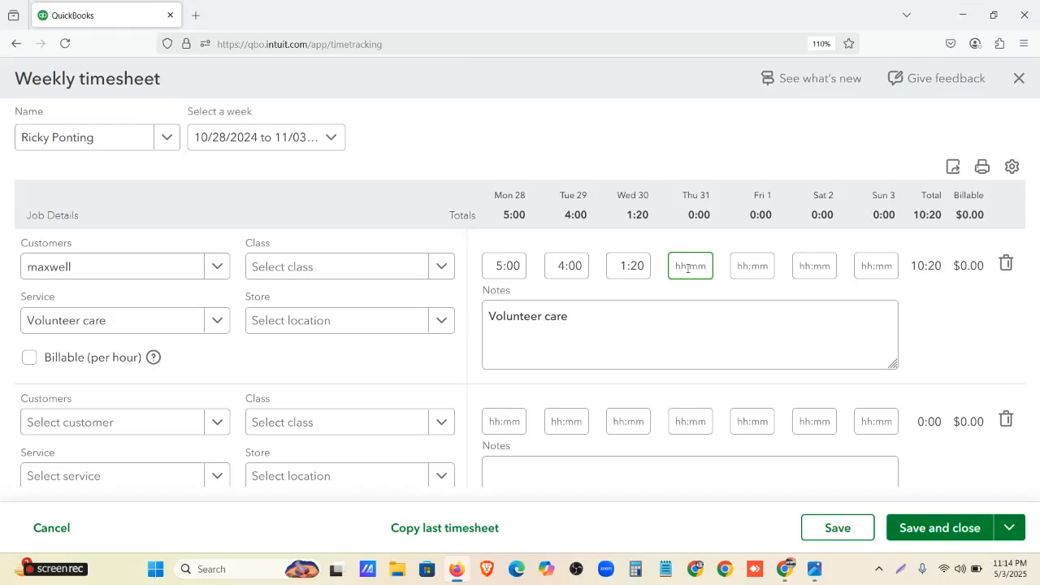
text(3)
click(769, 265)
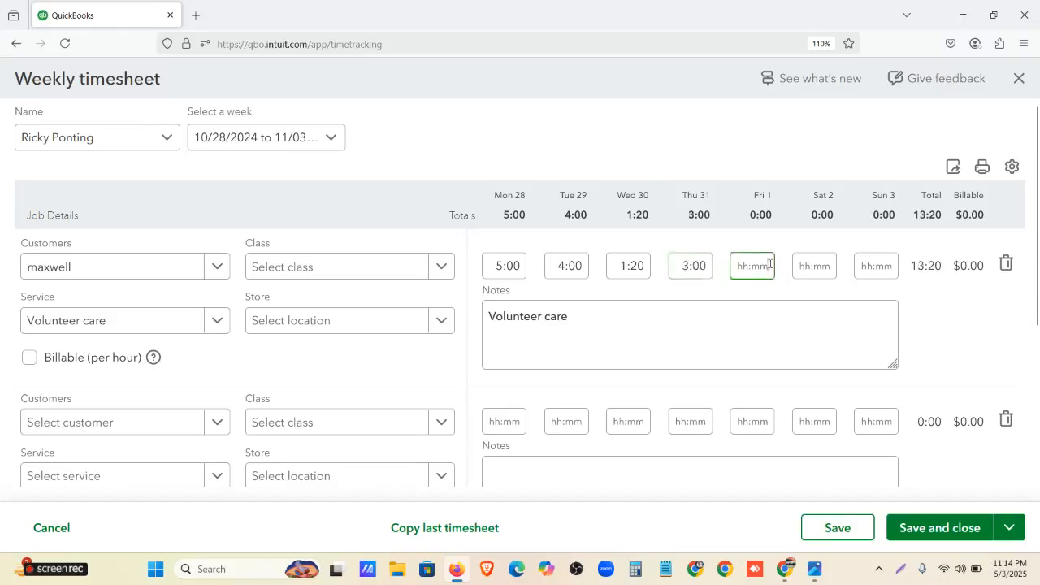
text(9)
click(810, 266)
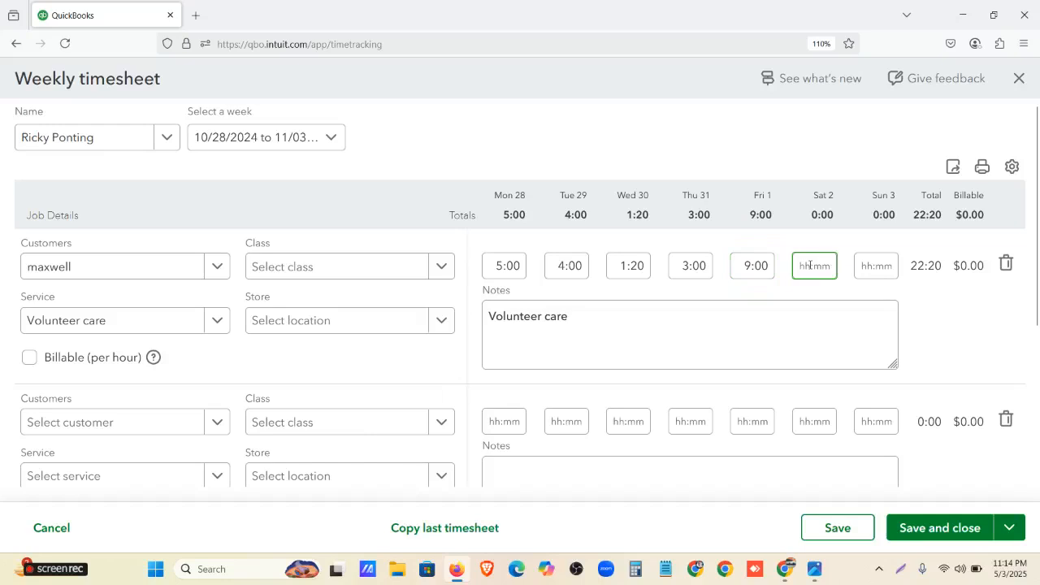
text(7:30)
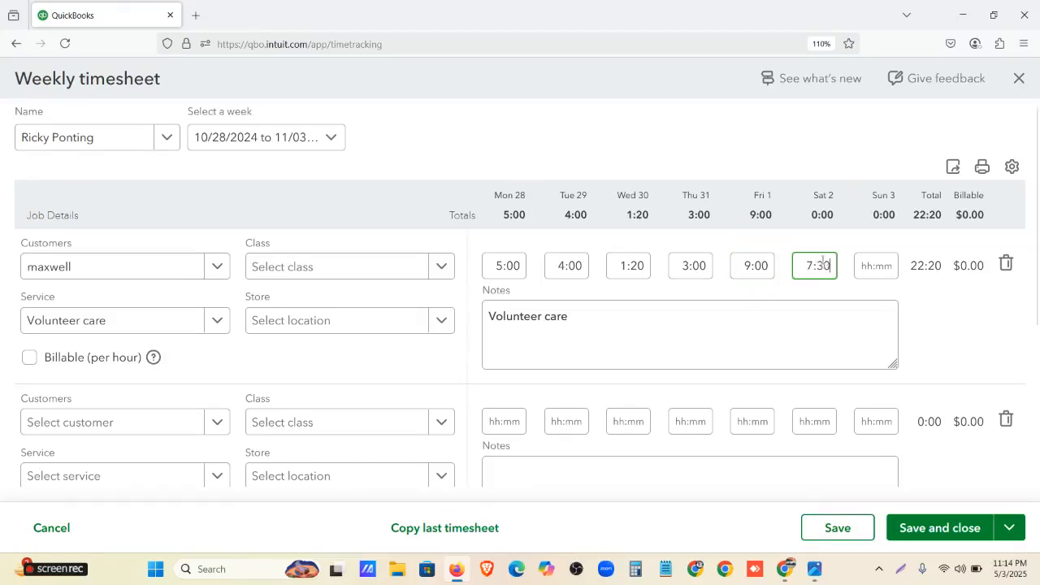
click(865, 266)
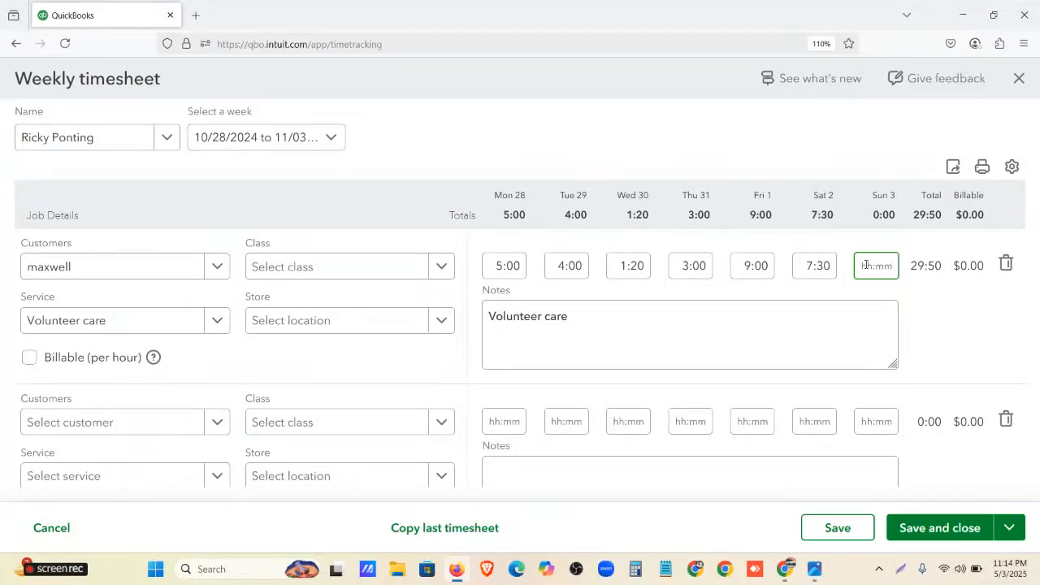
text(0:30)
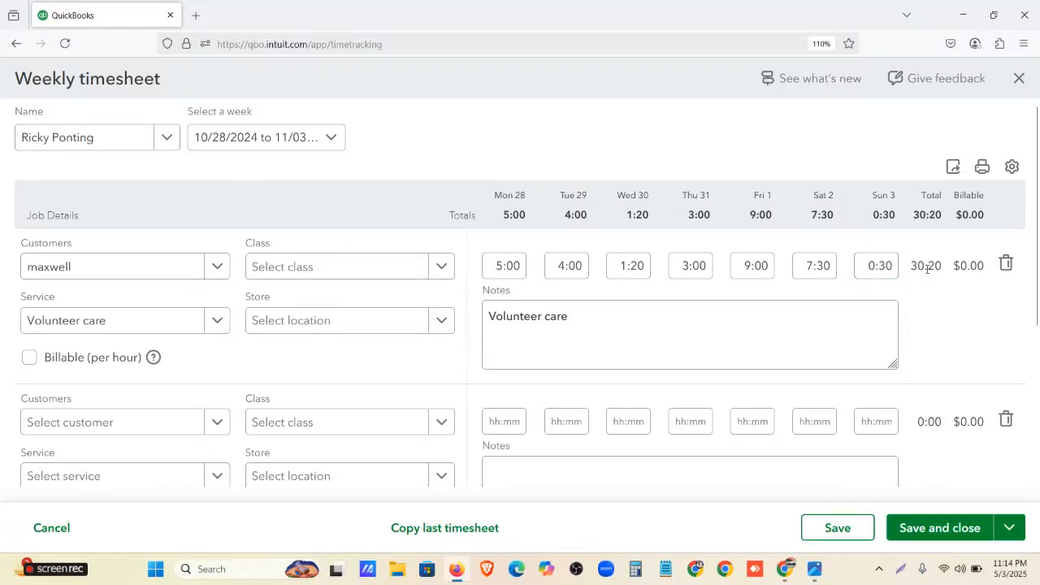
Highlight the first row's total hours and point out its Class and Store fields without choosing a value.
drag(911, 264, 942, 265)
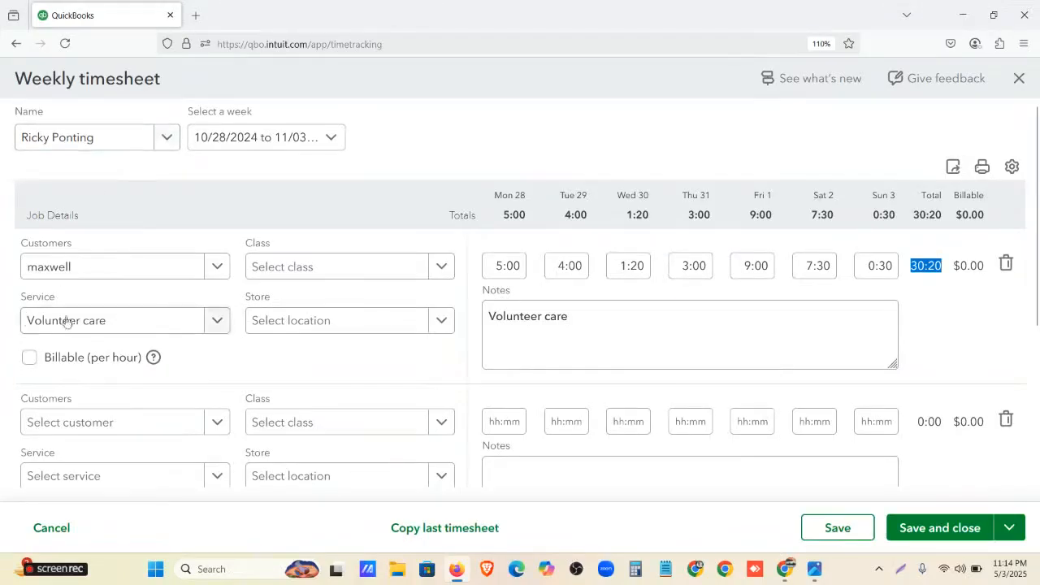
click(331, 271)
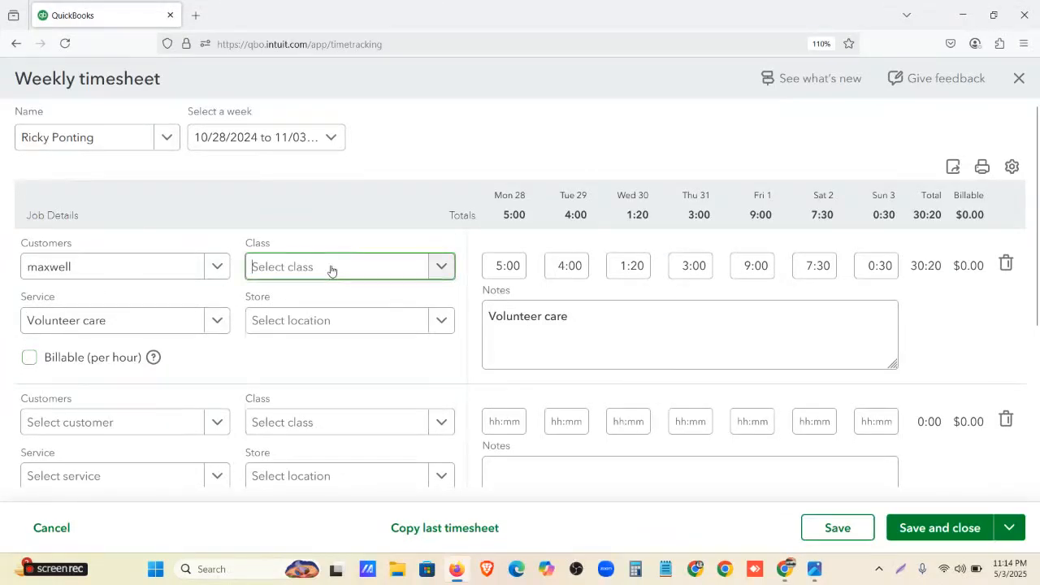
click(331, 272)
click(352, 320)
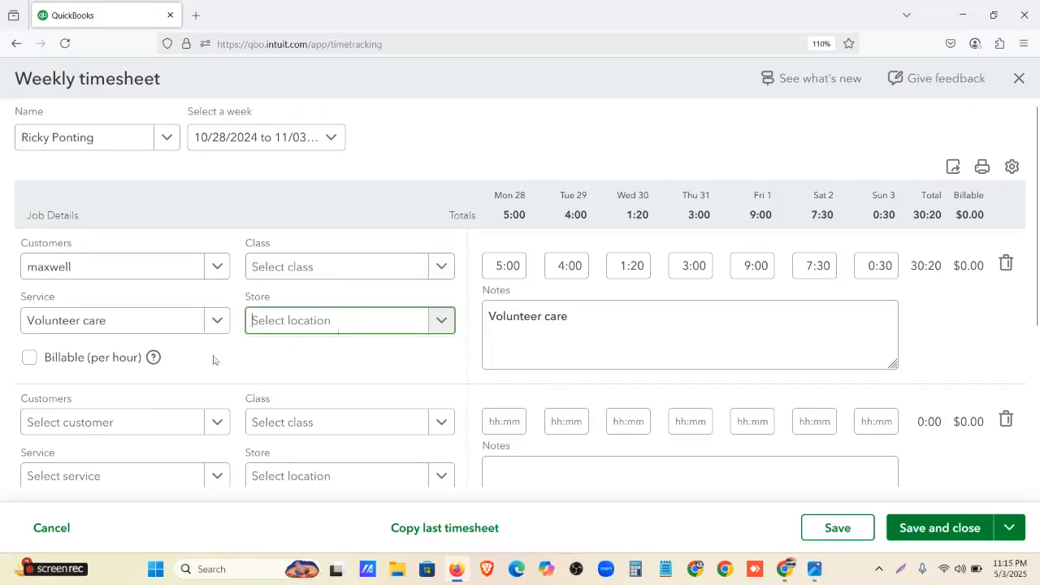
Make the first row's time billable at 200.00 per hour and mark it as taxable.
click(128, 357)
drag(185, 355, 221, 356)
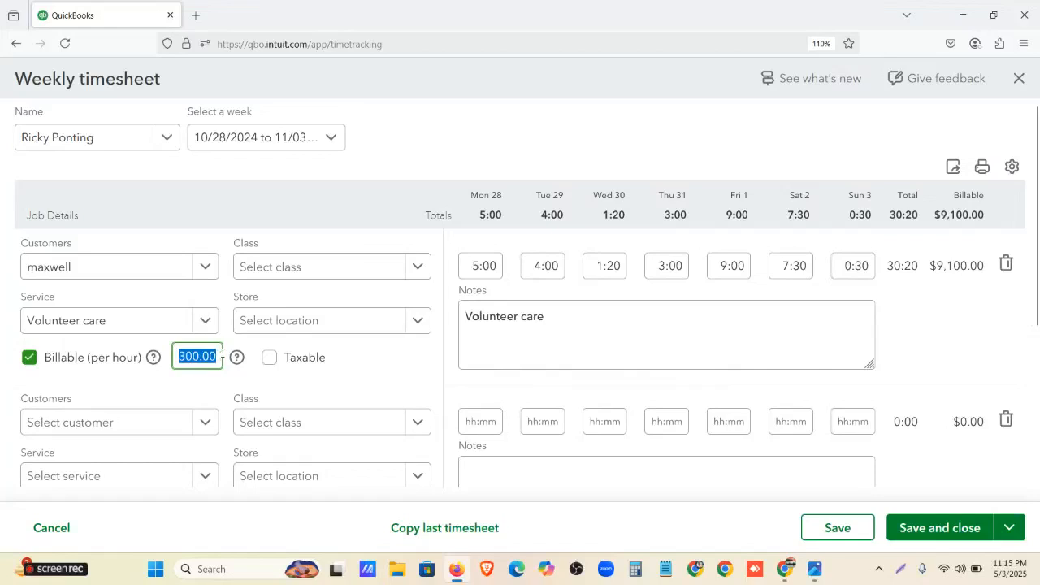
text(200)
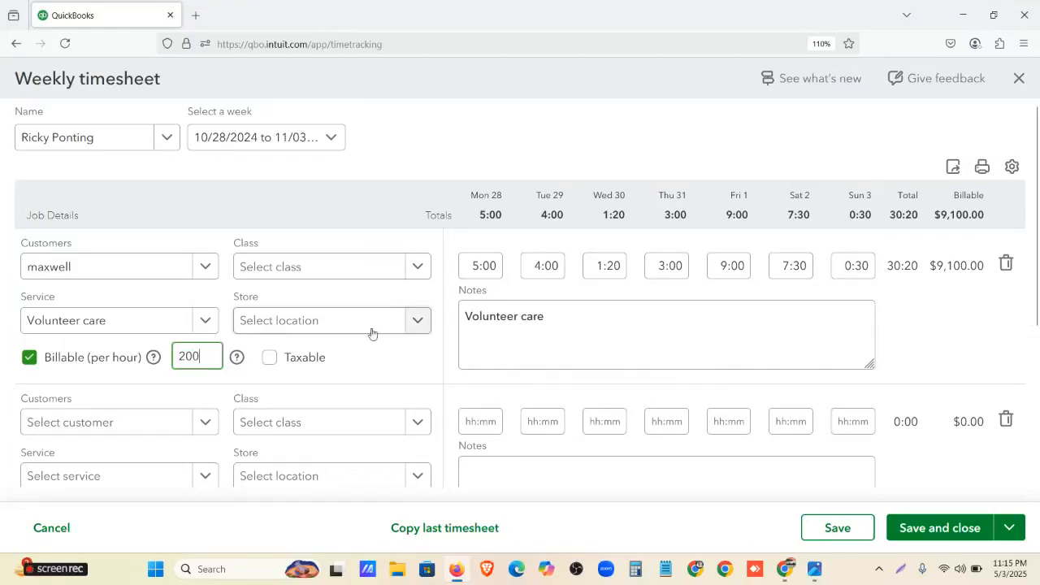
click(303, 361)
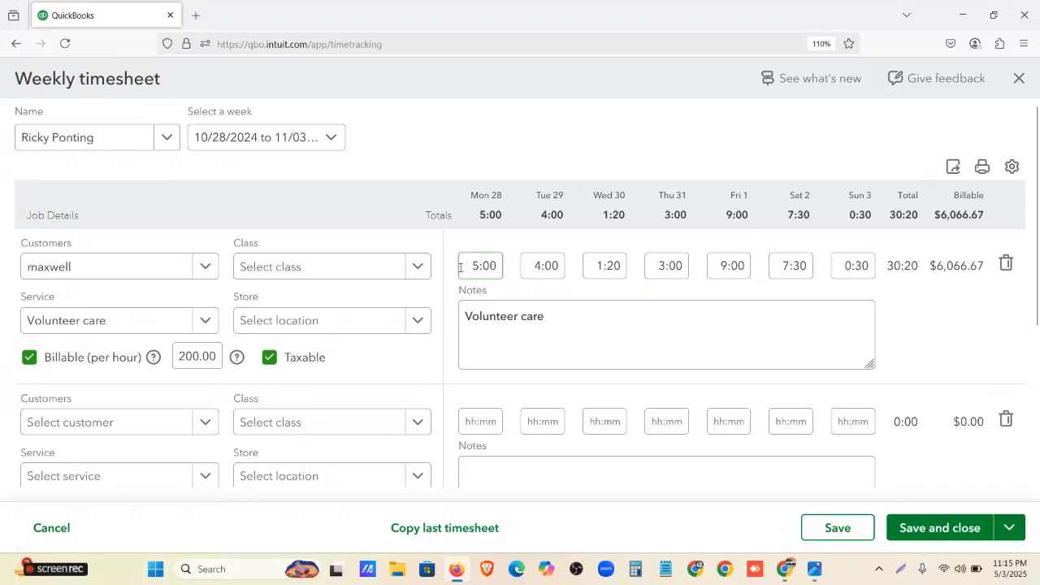
Point out the daily hours entered across the first job row.
drag(460, 267, 847, 268)
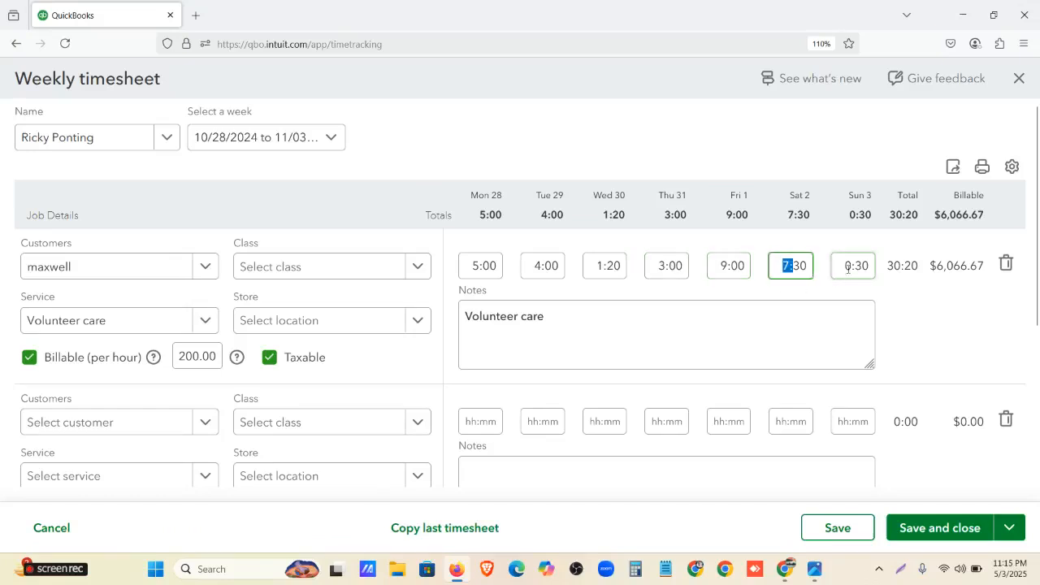
drag(602, 276, 680, 281)
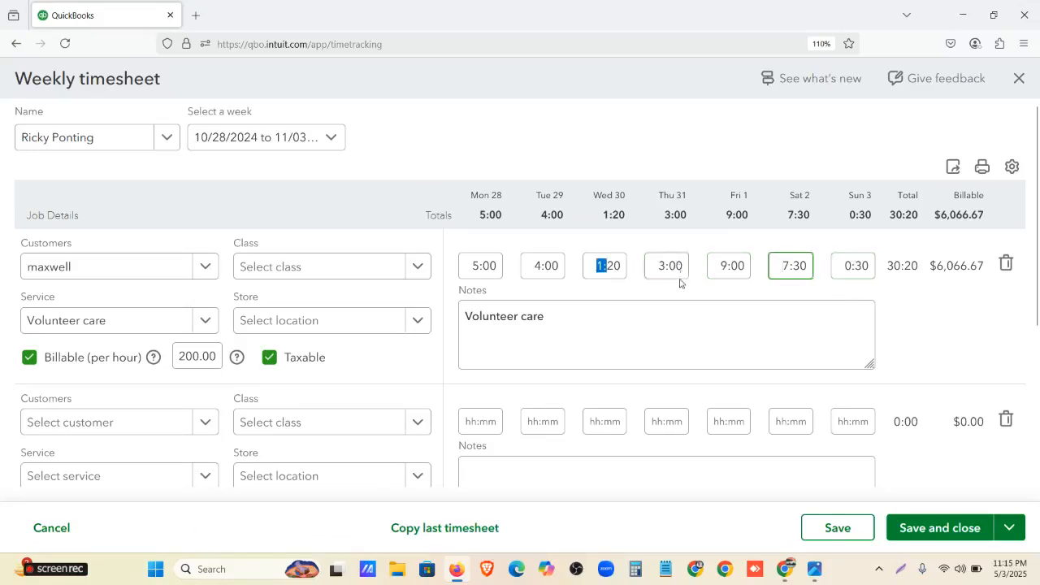
click(752, 342)
Assign a different existing customer to the second job row.
scroll(260, 318, down, 2)
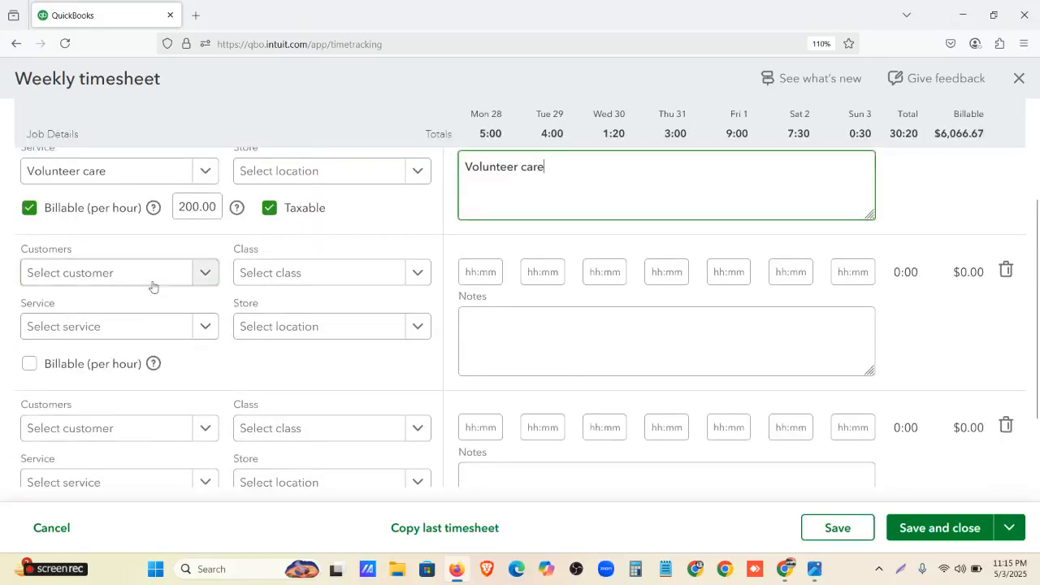
click(209, 272)
scroll(167, 344, down, 5)
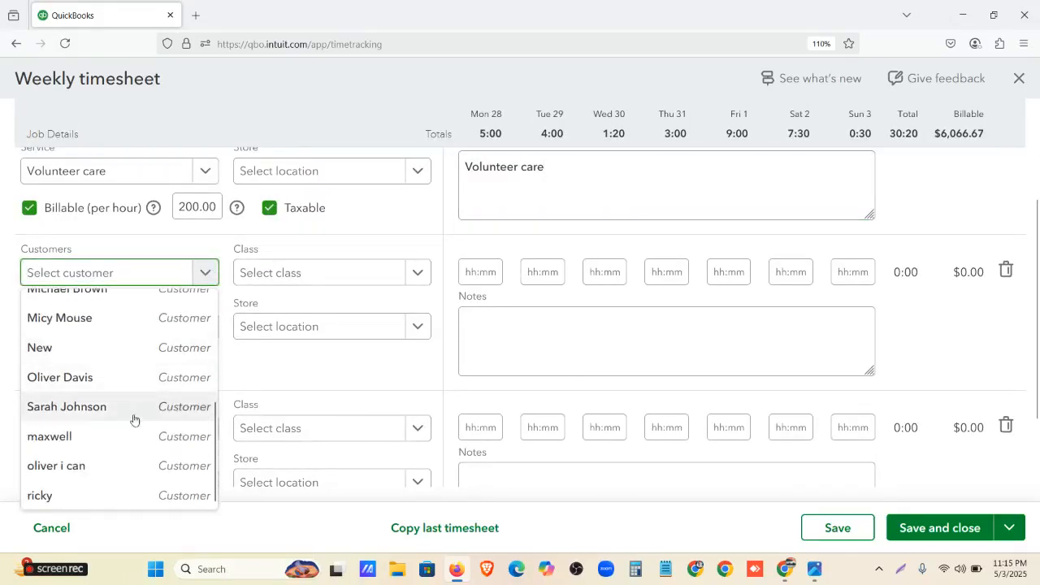
click(127, 467)
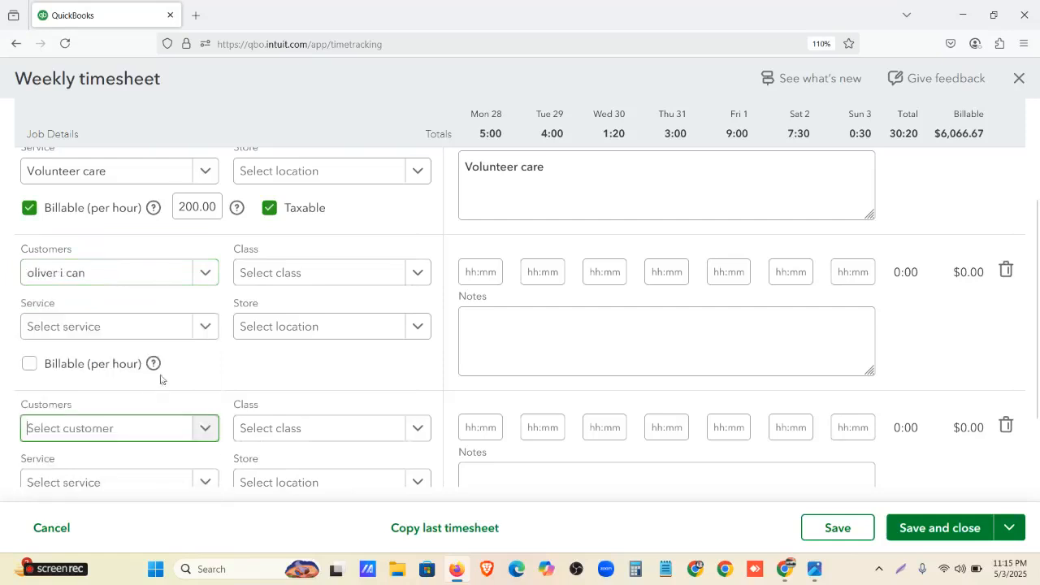
Set the second row's service to Doctor Care and mark its time as billable per hour.
click(203, 326)
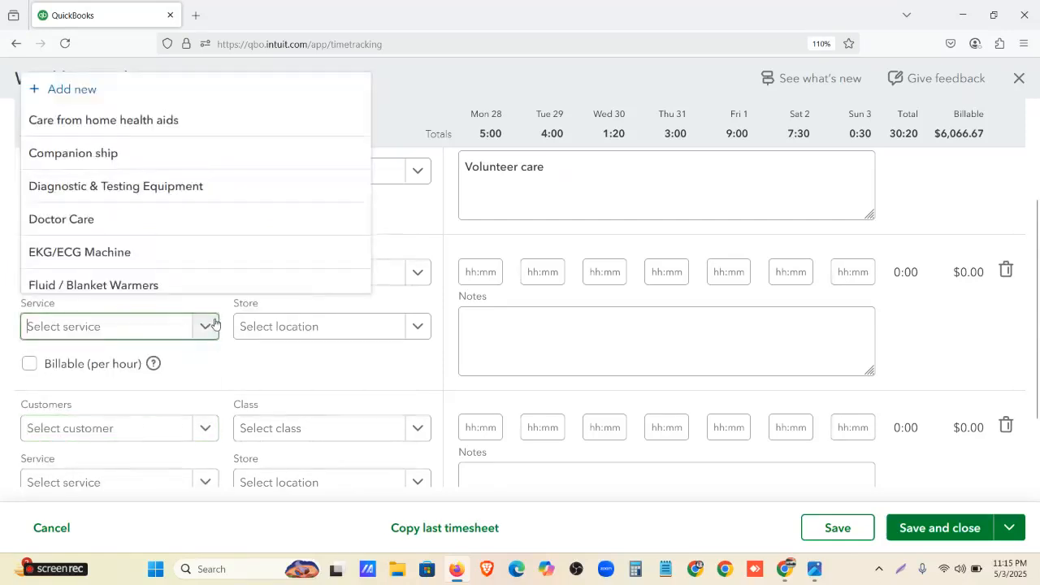
scroll(199, 278, down, 2)
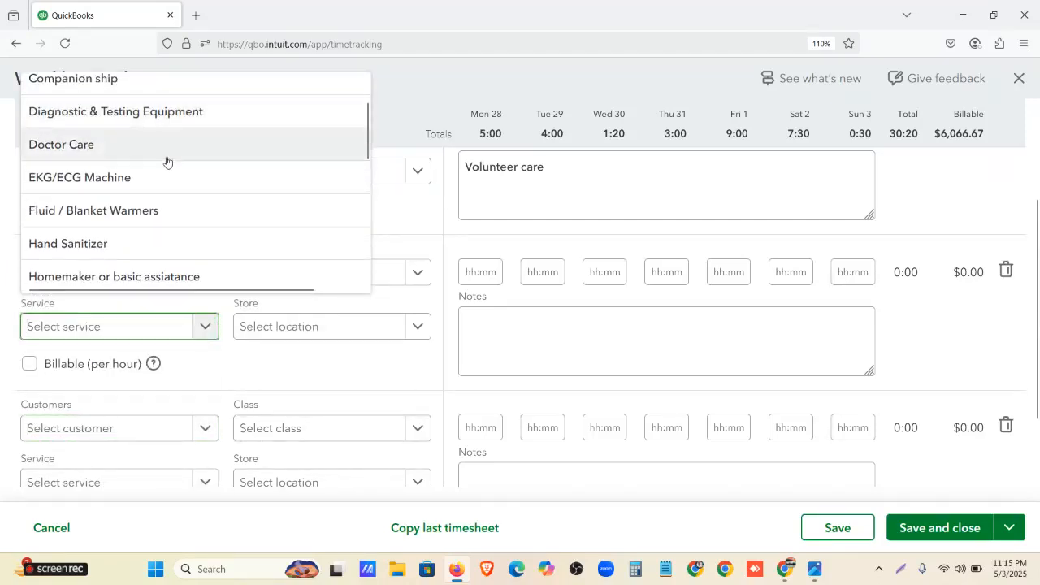
click(166, 154)
click(81, 365)
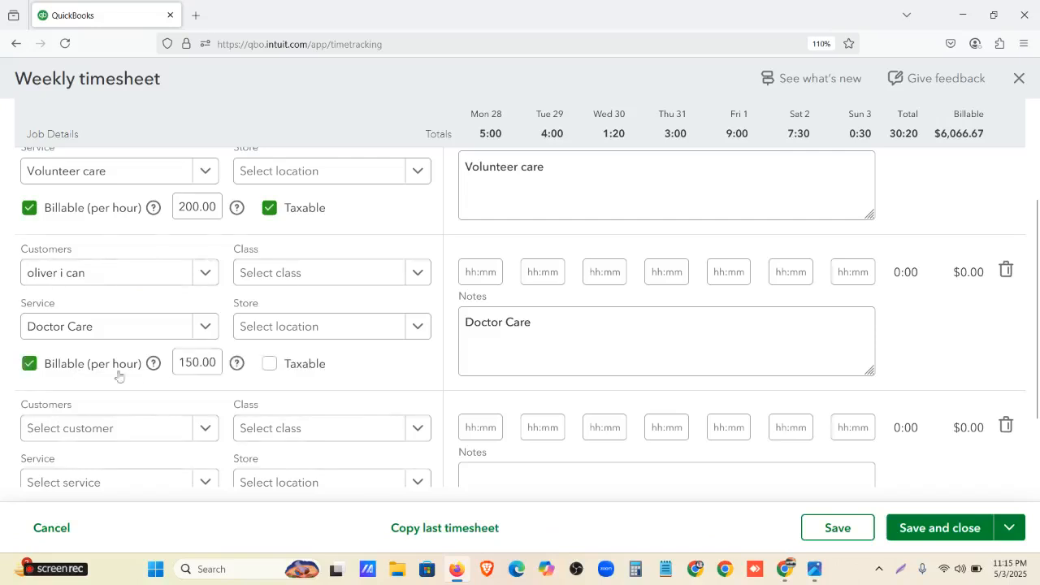
Enter the second job row's weekday hours: Monday 2, Tuesday 3, Wednesday 1 and Thursday 0.
click(471, 274)
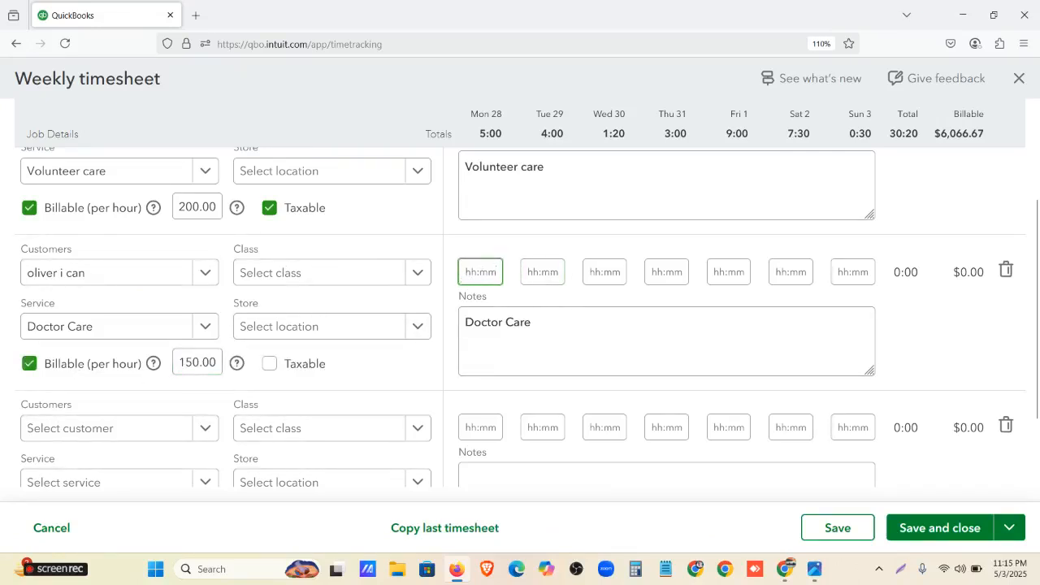
text(2)
click(542, 273)
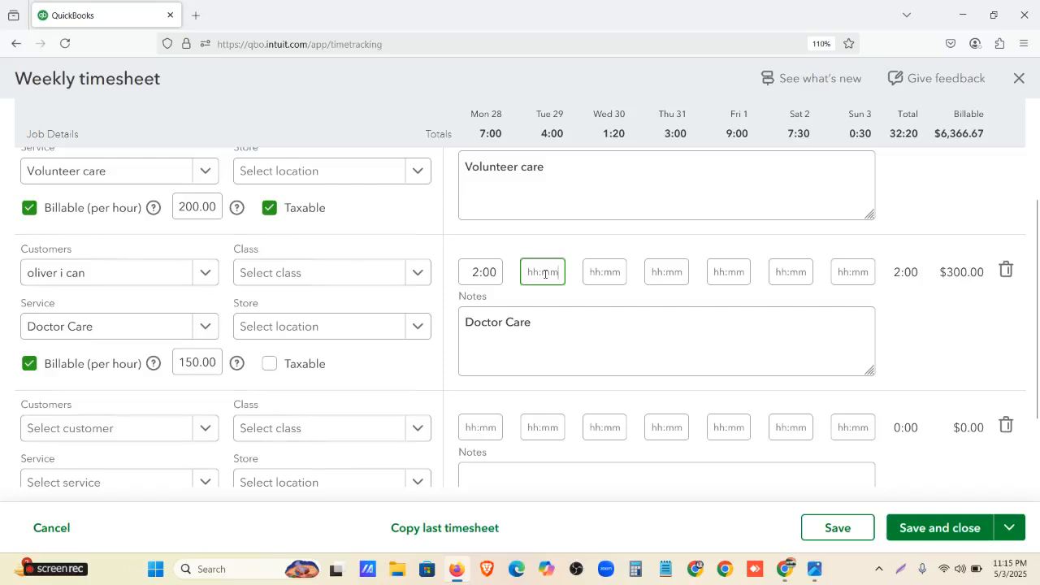
text(3)
click(601, 273)
text(1)
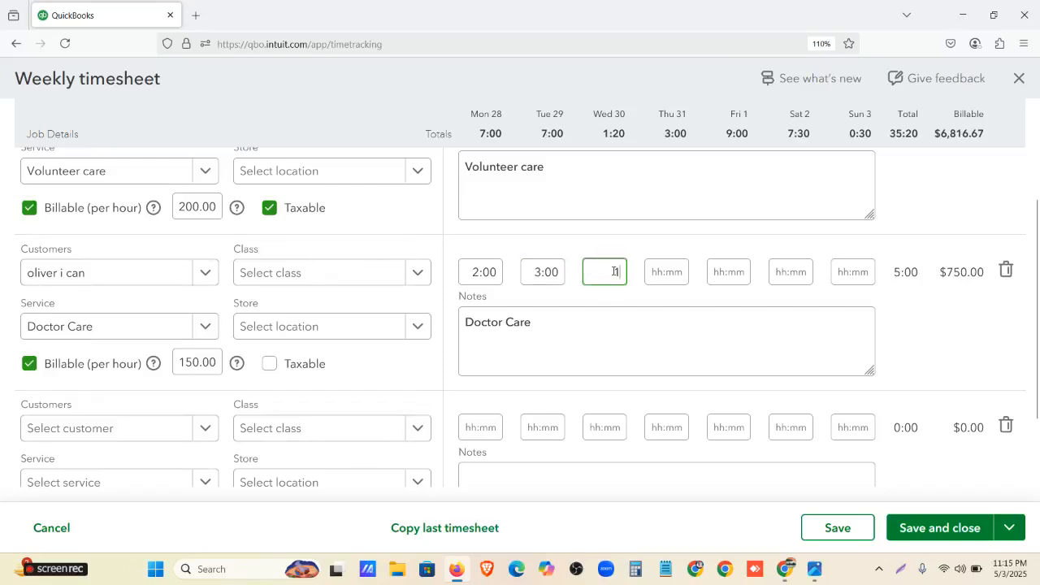
click(657, 278)
text(0)
Complete the second job row's hours with Friday 4, Saturday 8 and Sunday 0:20.
click(742, 275)
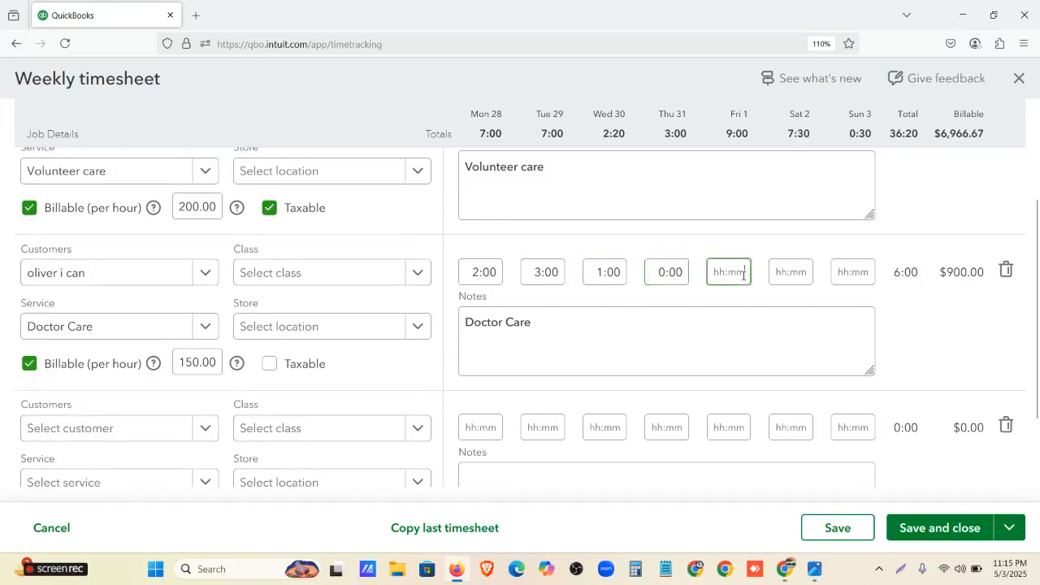
text(4)
click(789, 271)
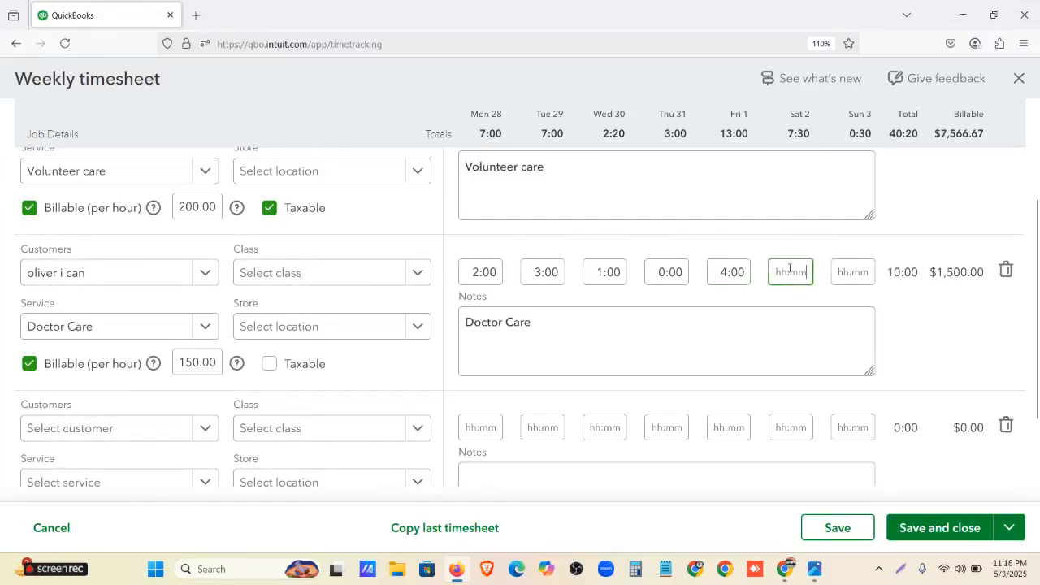
text(8)
click(851, 273)
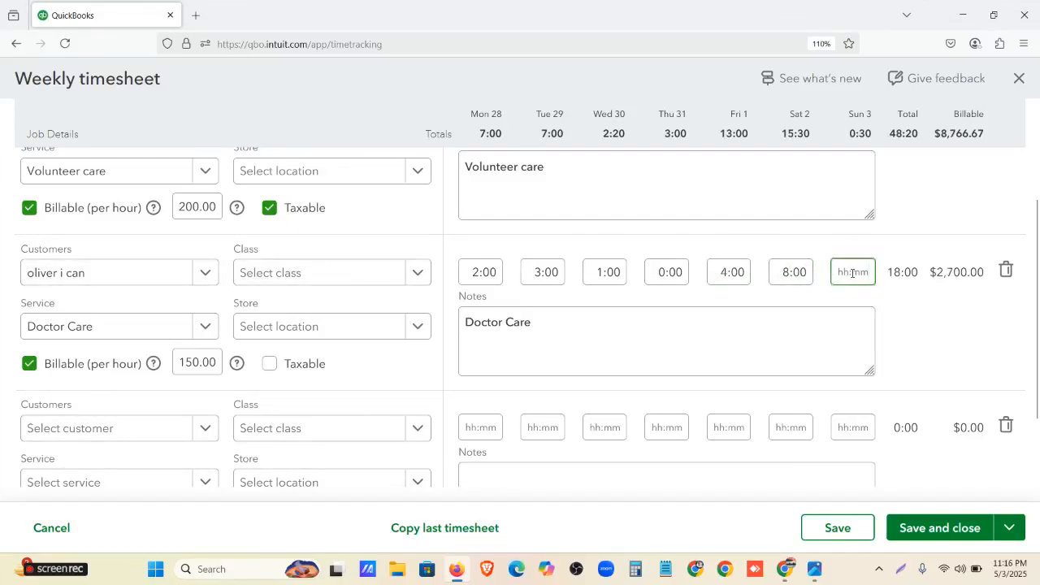
text(.)
key(BackSpace)
text(0:30)
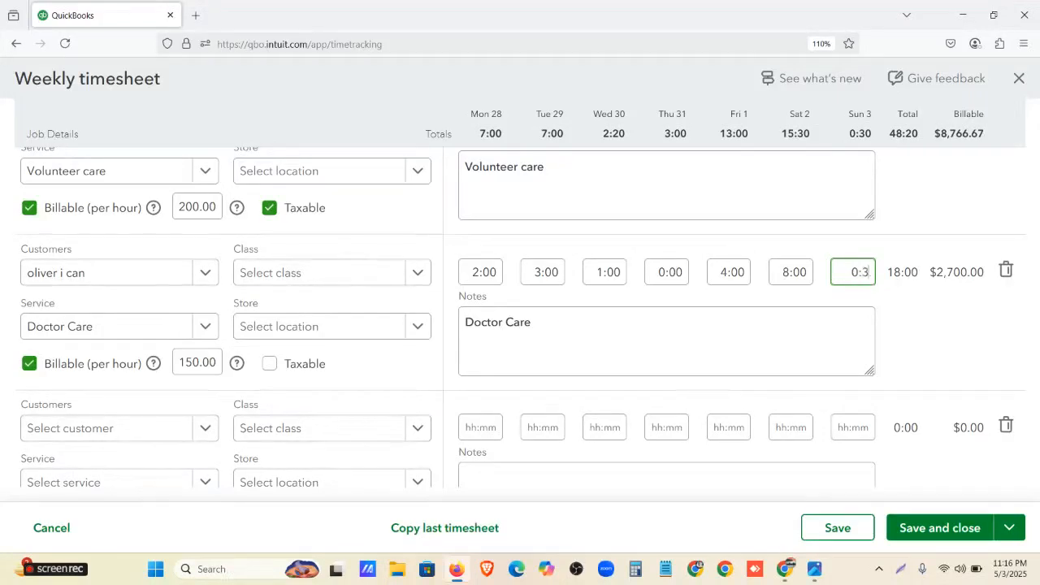
key(BackSpace)
key(BackSpace)
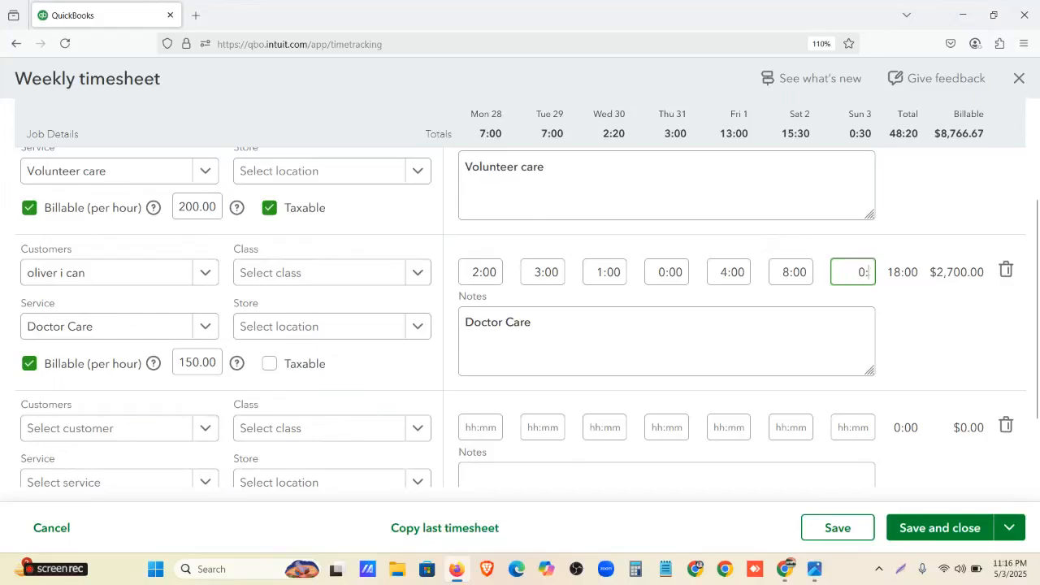
text(20)
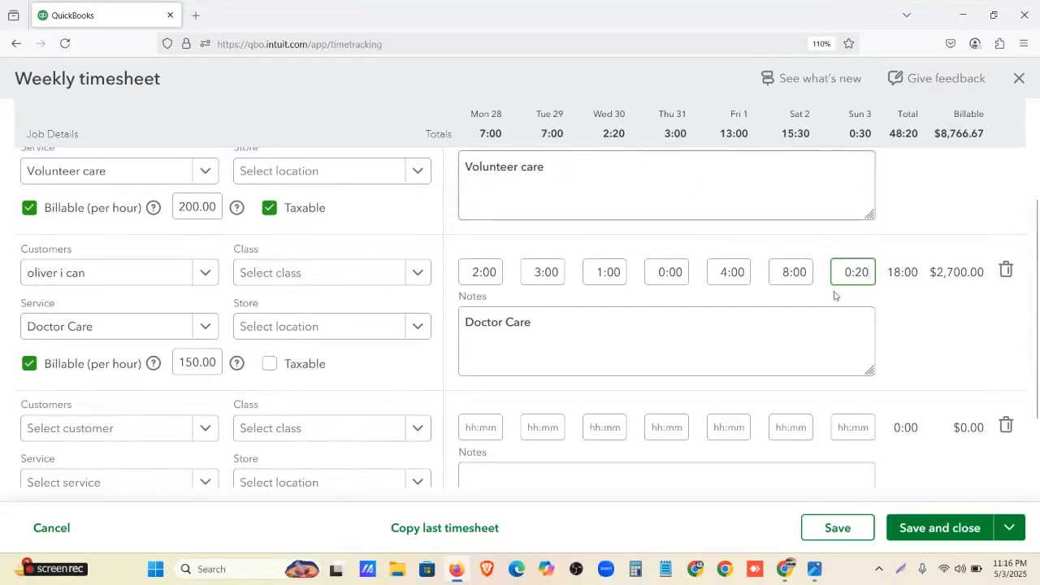
click(893, 311)
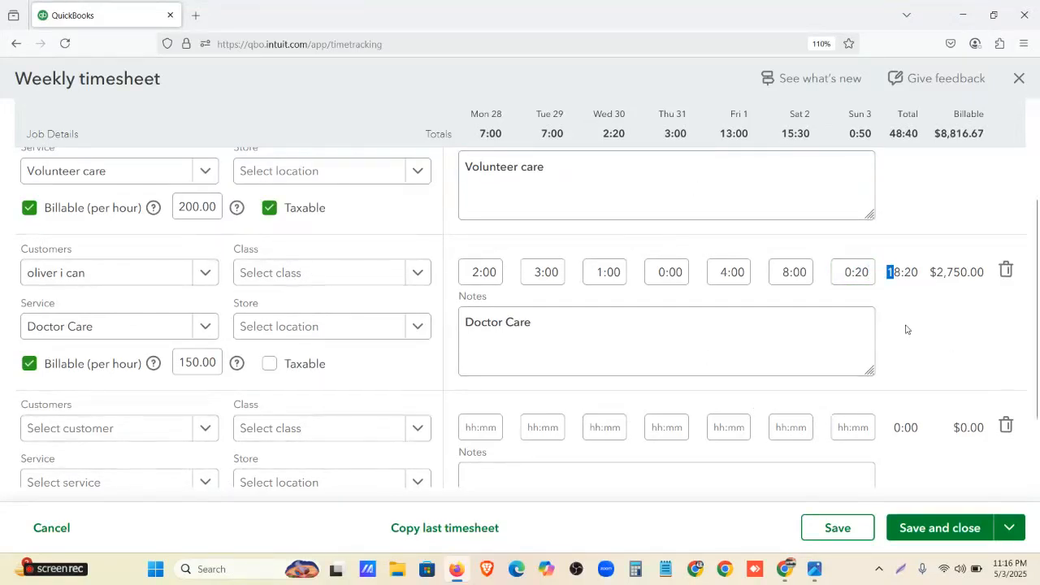
click(914, 311)
Mark the second row's Doctor Care time as taxable and point out the row's billable amount.
click(270, 363)
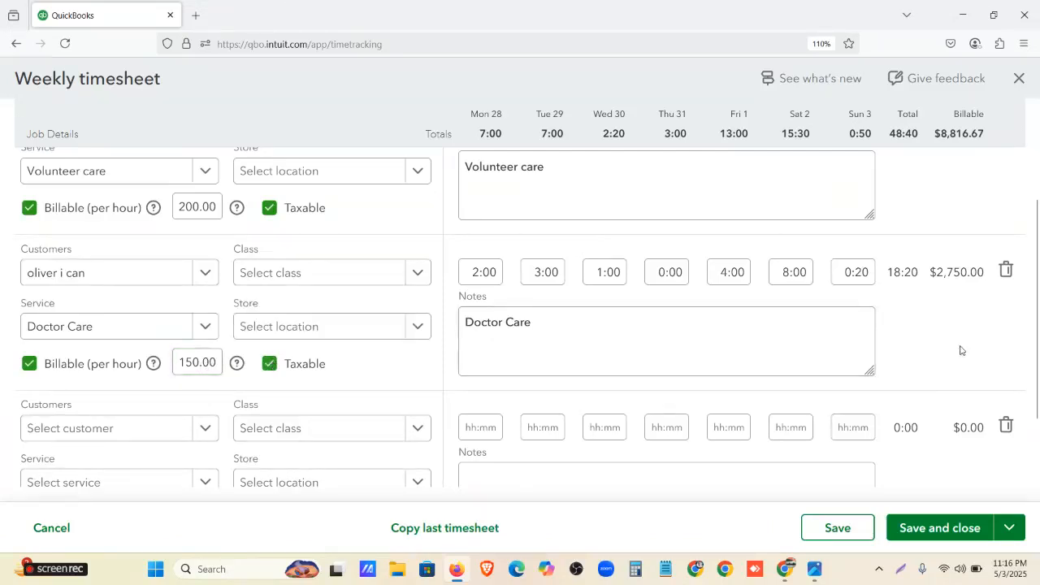
drag(939, 272, 1007, 282)
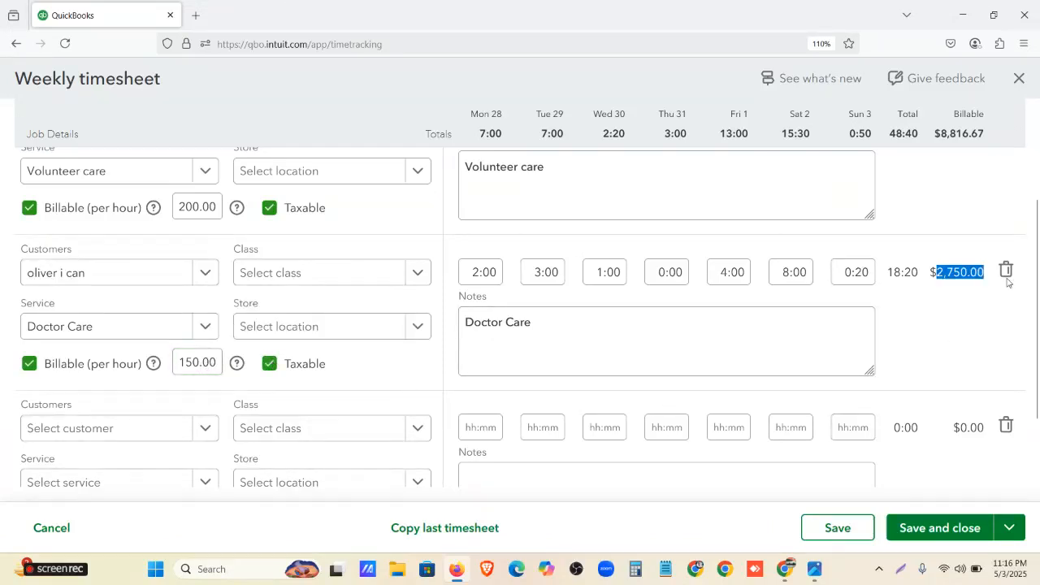
click(889, 368)
Review the daily totals for the week, both job rows and the timesheet's overall billable amount.
scroll(889, 367, up, 3)
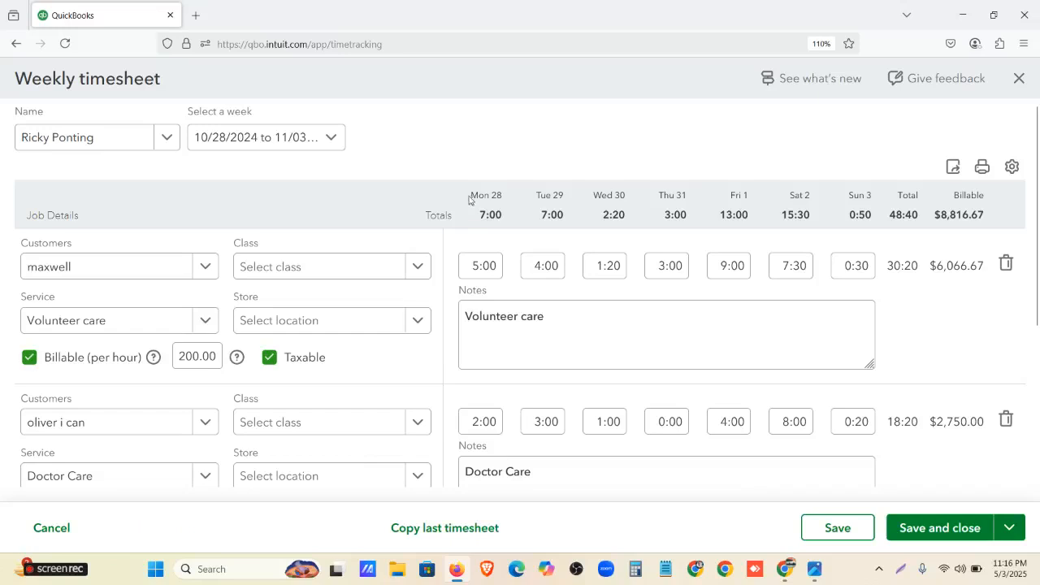
drag(470, 199, 874, 203)
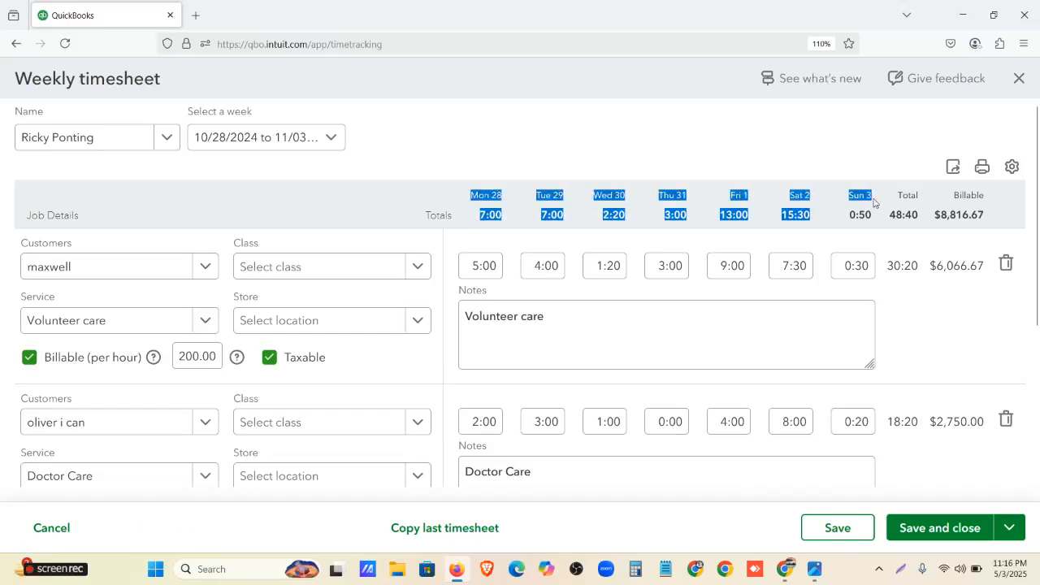
click(840, 206)
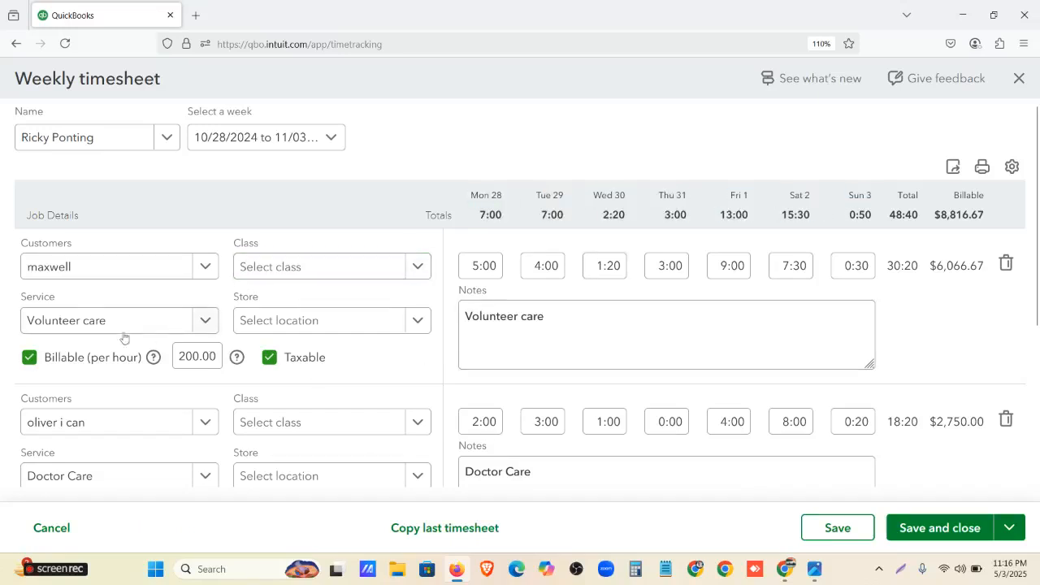
scroll(49, 430, down, 1)
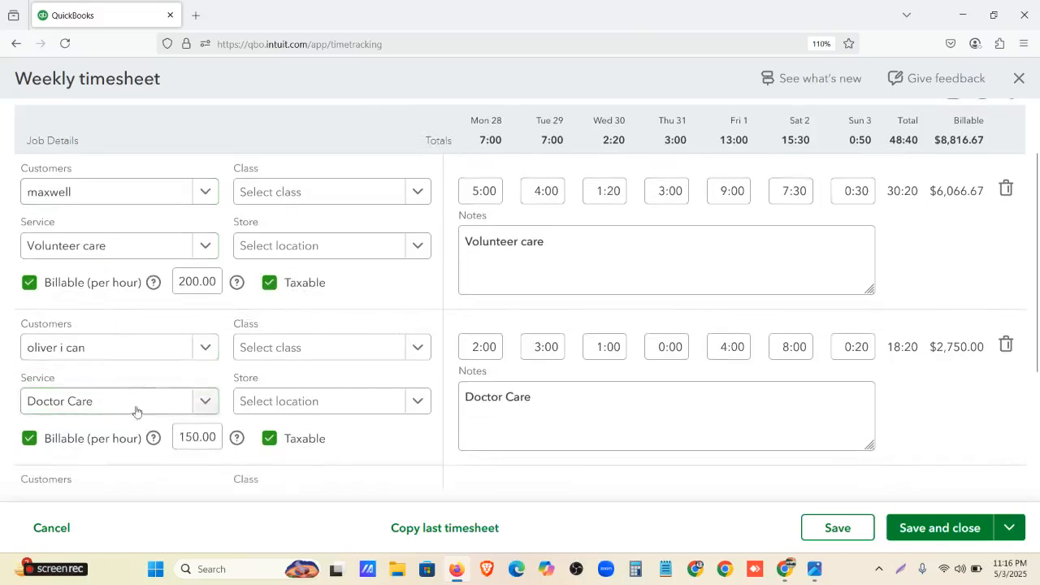
scroll(134, 408, up, 1)
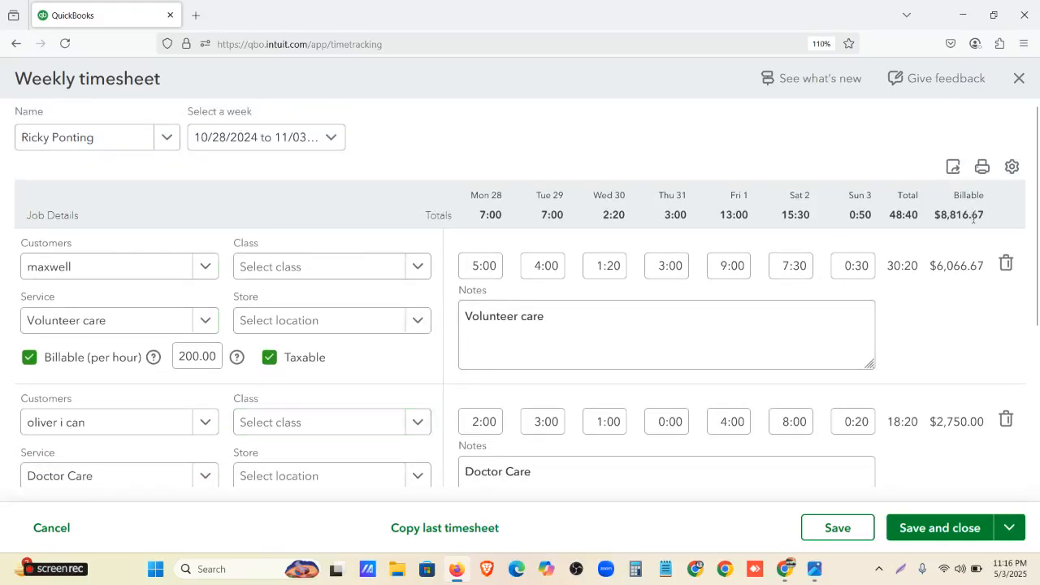
drag(991, 219, 936, 218)
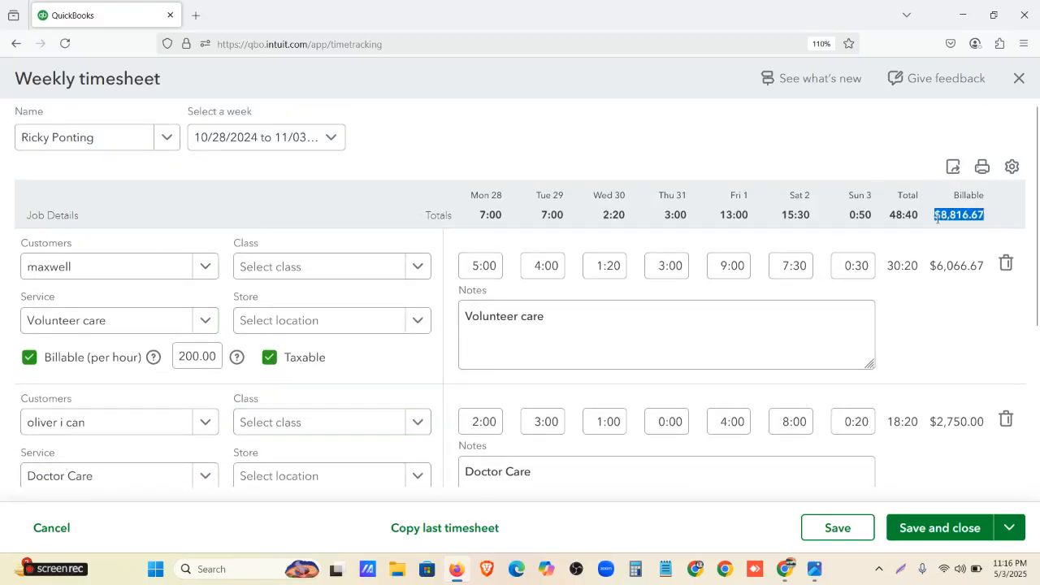
click(882, 156)
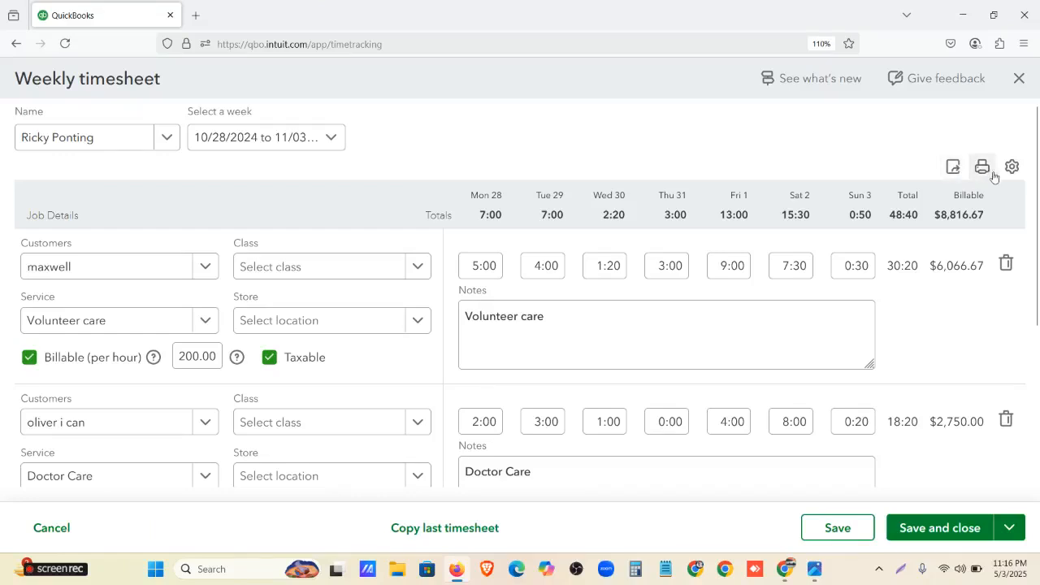
Try to print the timesheet and reassign the second job row to a different existing customer.
click(985, 168)
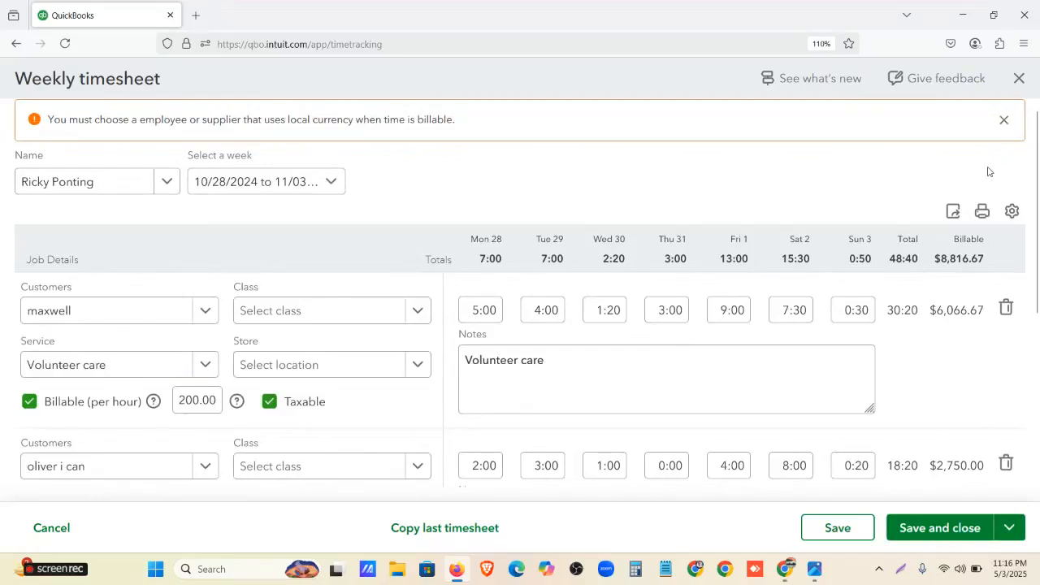
click(187, 474)
click(116, 329)
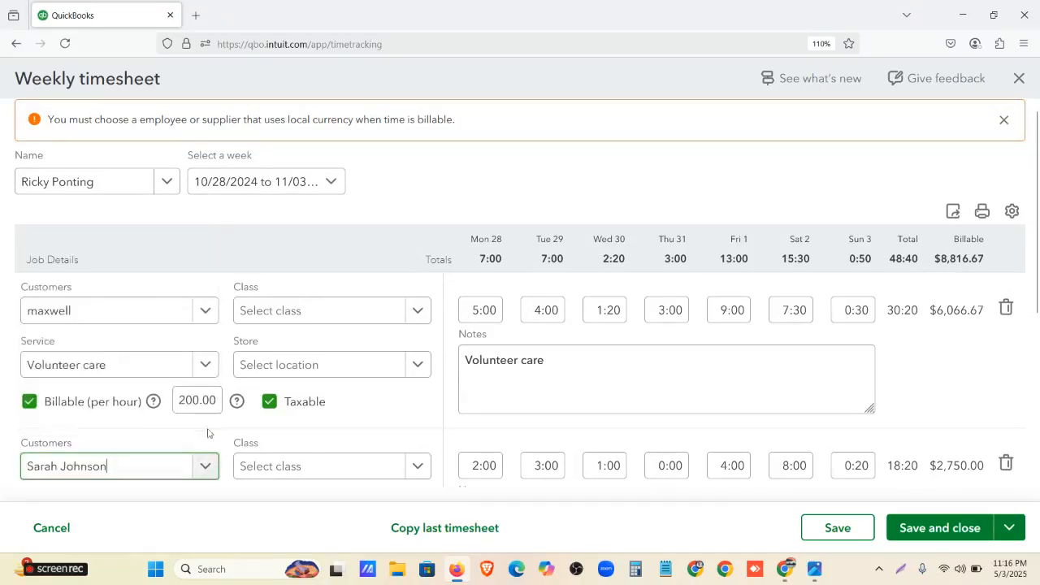
Save the timesheet, dismiss its print preview without printing, and close the timesheet.
click(910, 532)
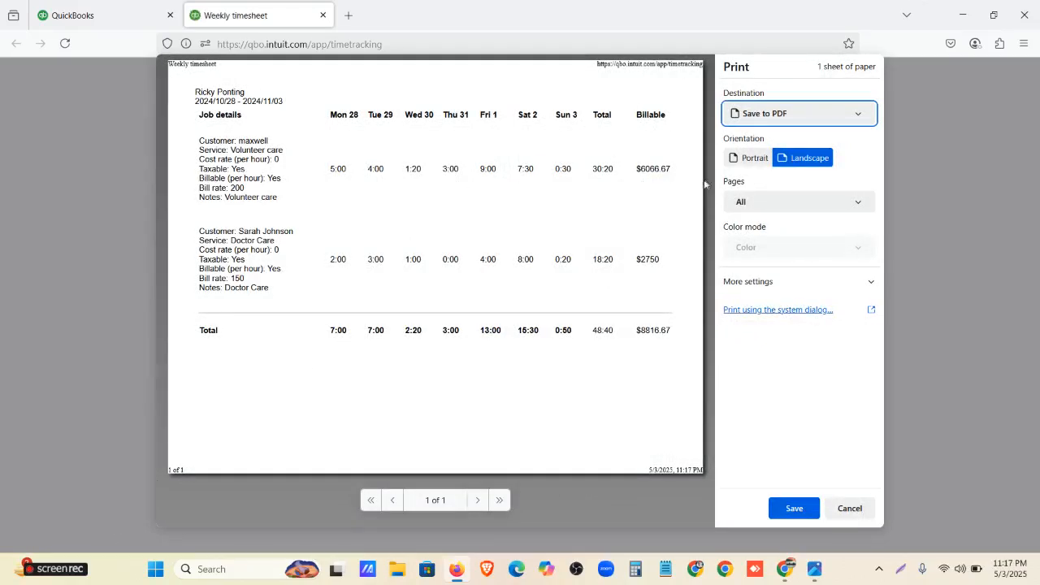
click(322, 14)
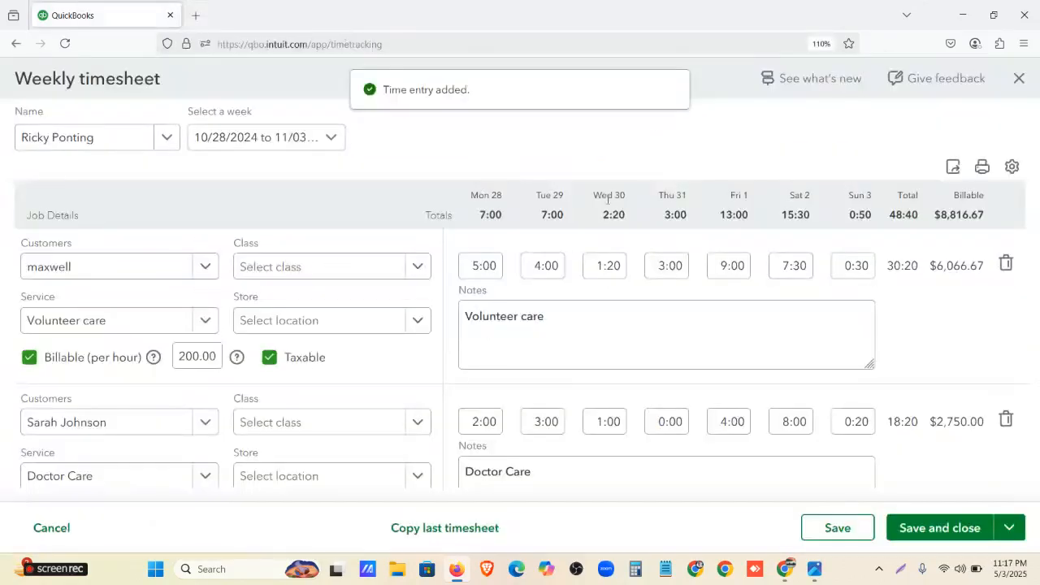
click(937, 526)
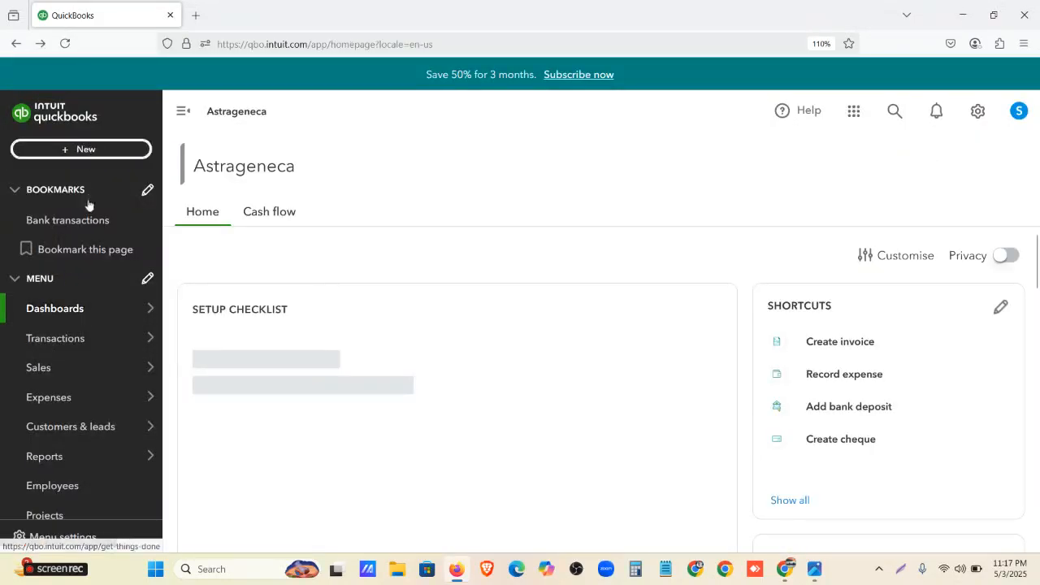
Open the list of all sales transactions with the navigation menu collapsed and set its date filter to All.
click(50, 375)
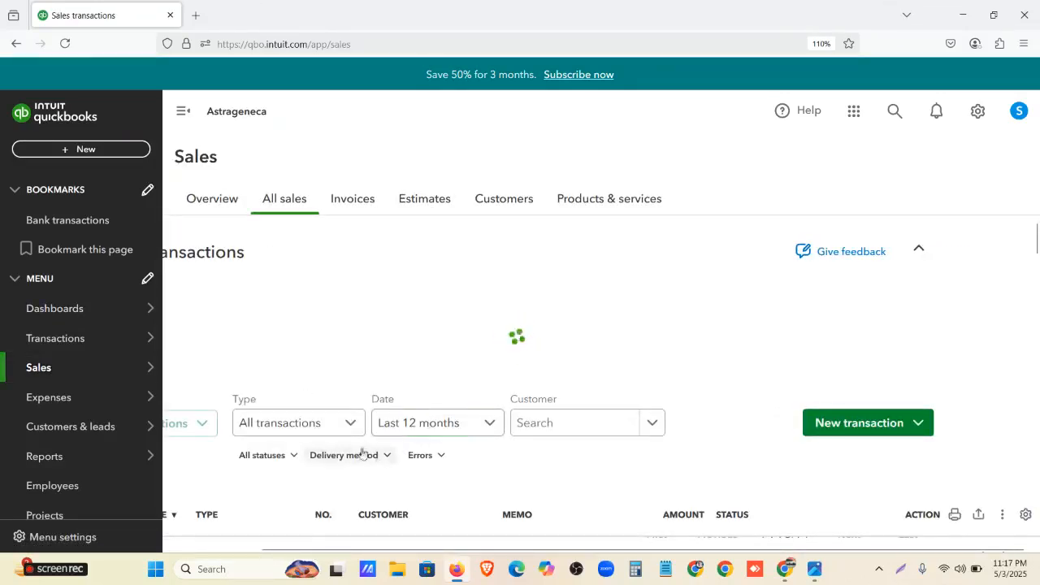
click(183, 111)
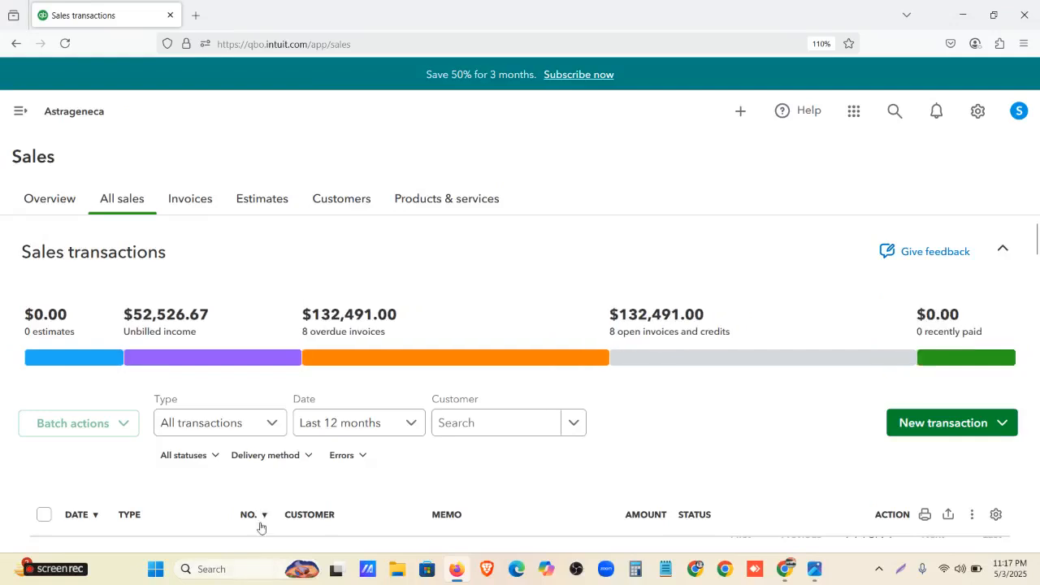
scroll(300, 420, down, 1)
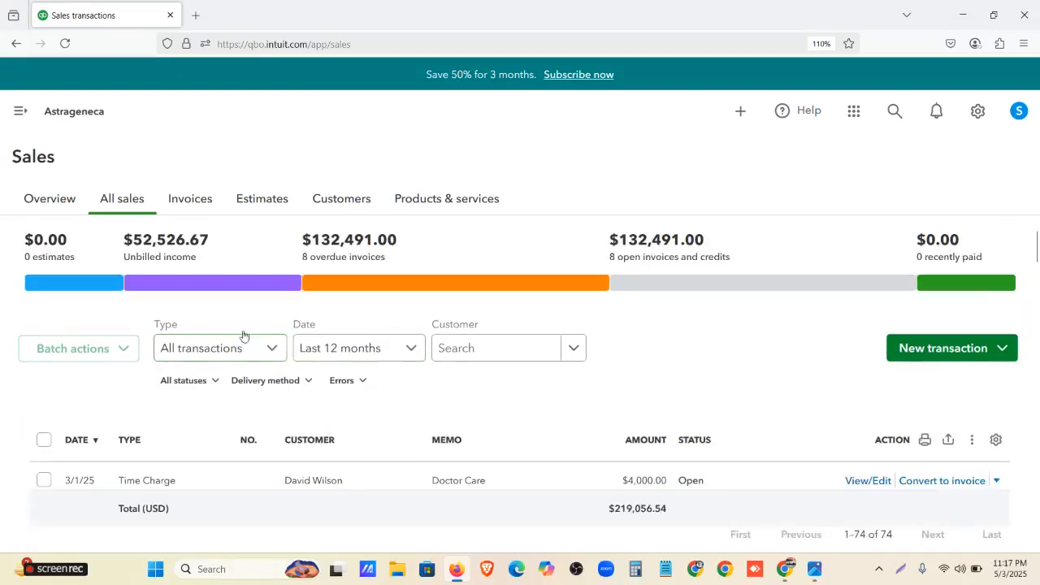
click(353, 352)
scroll(349, 382, up, 5)
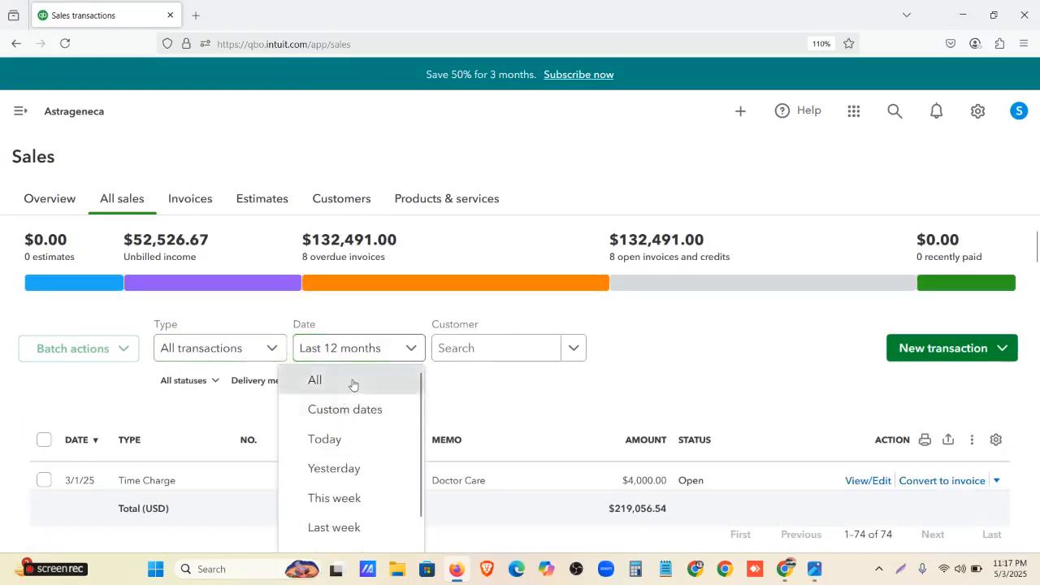
click(353, 382)
Examine the time charges dated 10/28/24 to 11/3/24 for the two timesheet customers in the sales transactions list.
scroll(355, 383, down, 3)
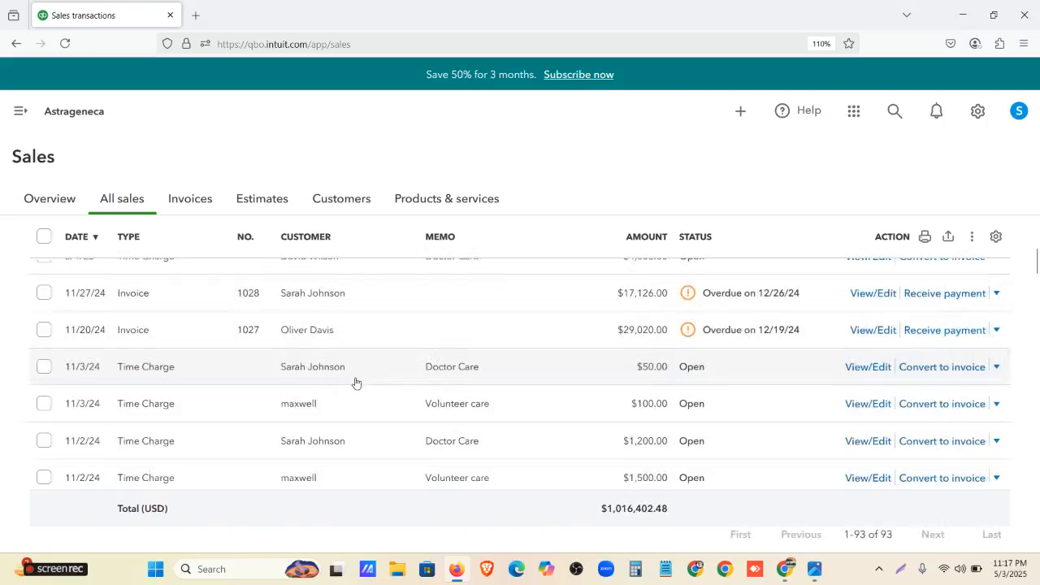
scroll(355, 383, down, 1)
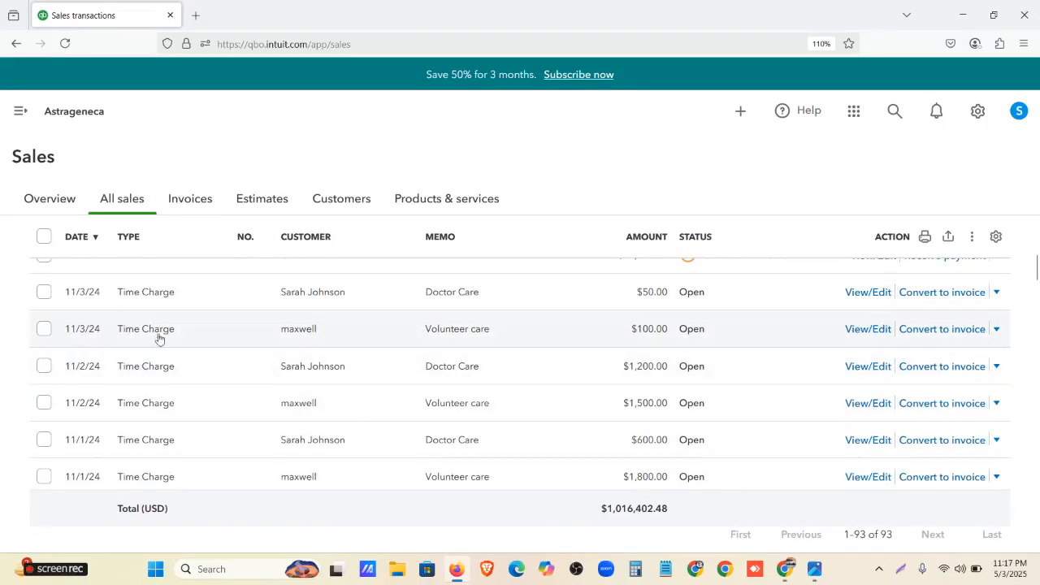
scroll(309, 338, down, 2)
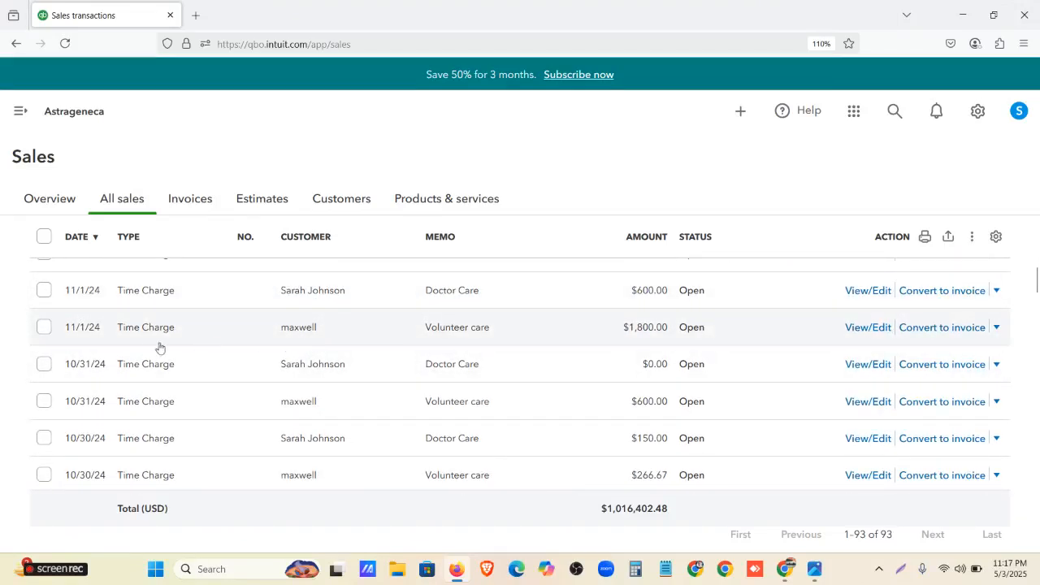
scroll(301, 404, down, 3)
scroll(309, 341, up, 2)
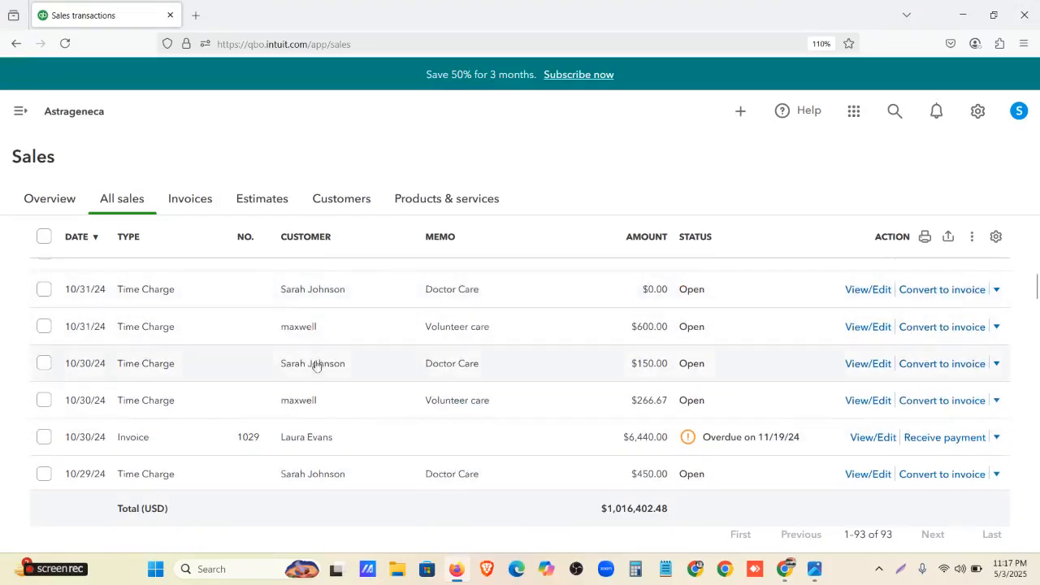
scroll(313, 367, down, 2)
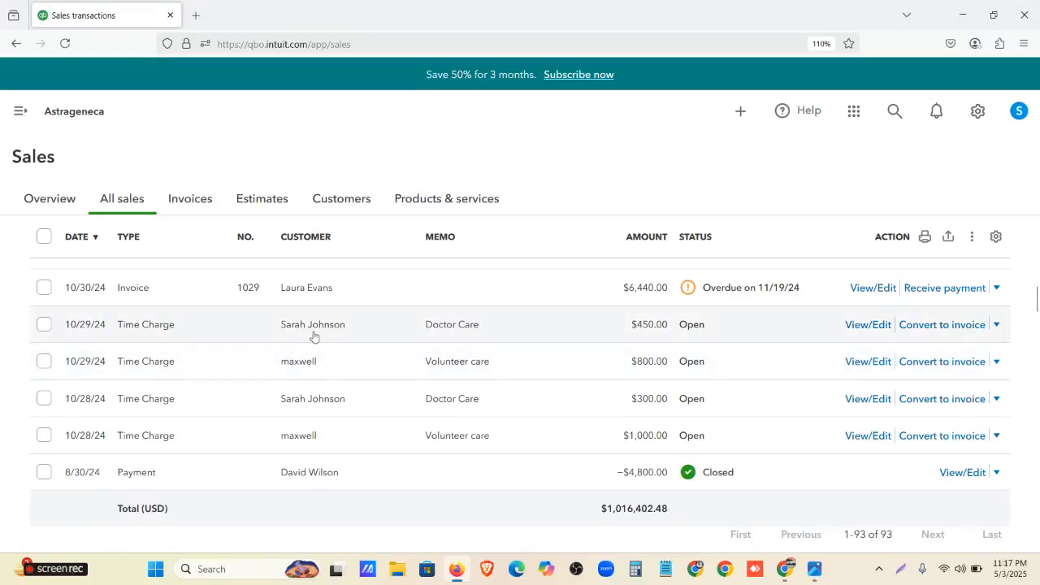
scroll(306, 402, down, 1)
scroll(306, 390, up, 4)
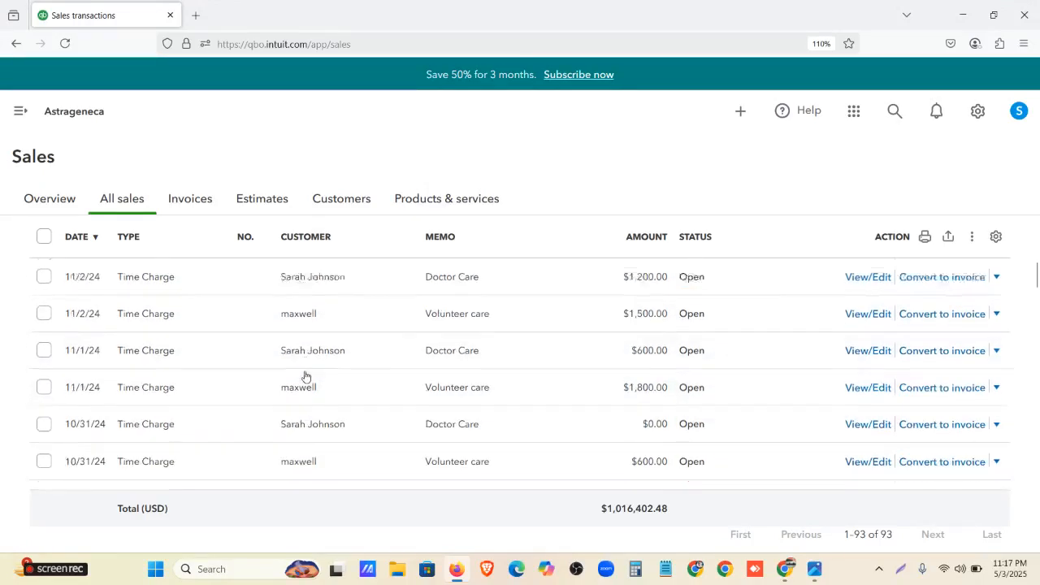
scroll(305, 376, up, 5)
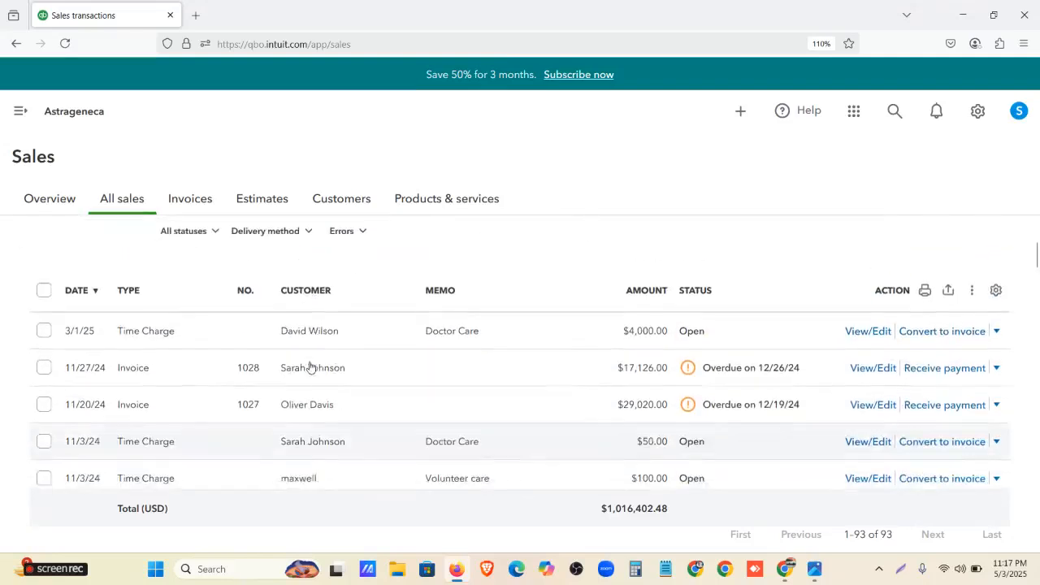
Open a blank weekly timesheet form from the expanded navigation menu and close it without saving.
scroll(313, 374, down, 5)
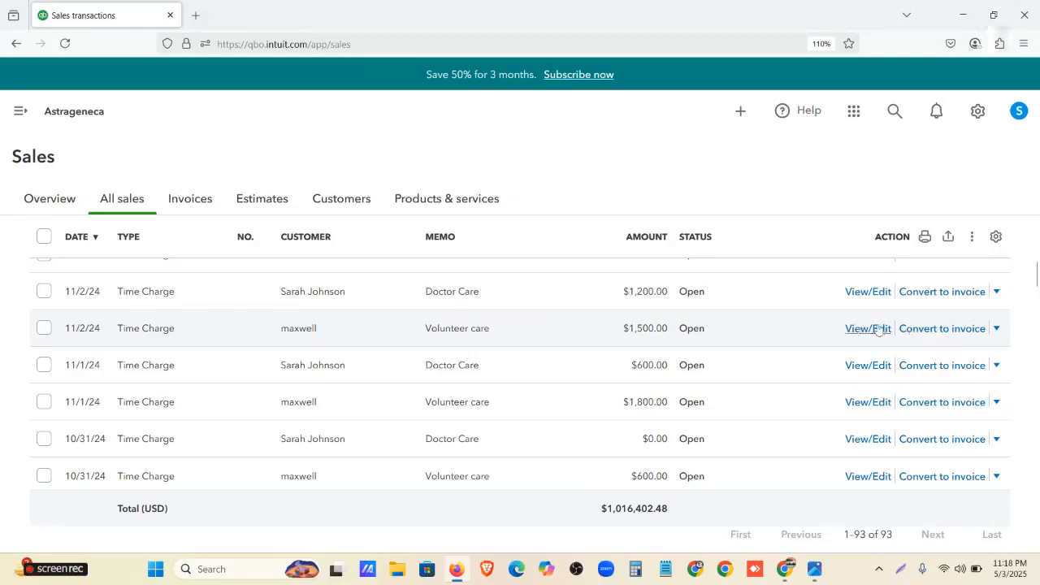
click(19, 113)
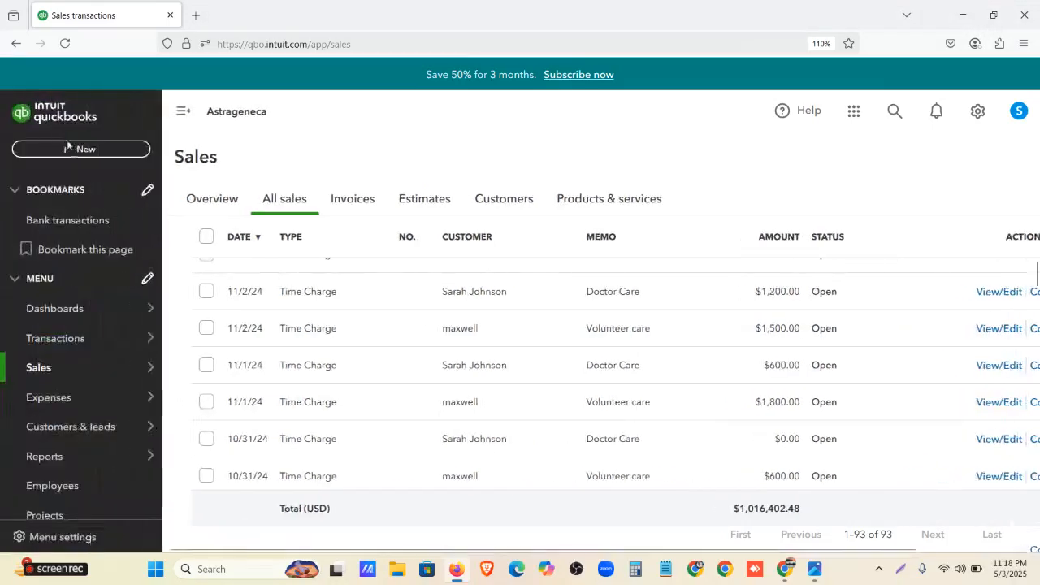
click(81, 149)
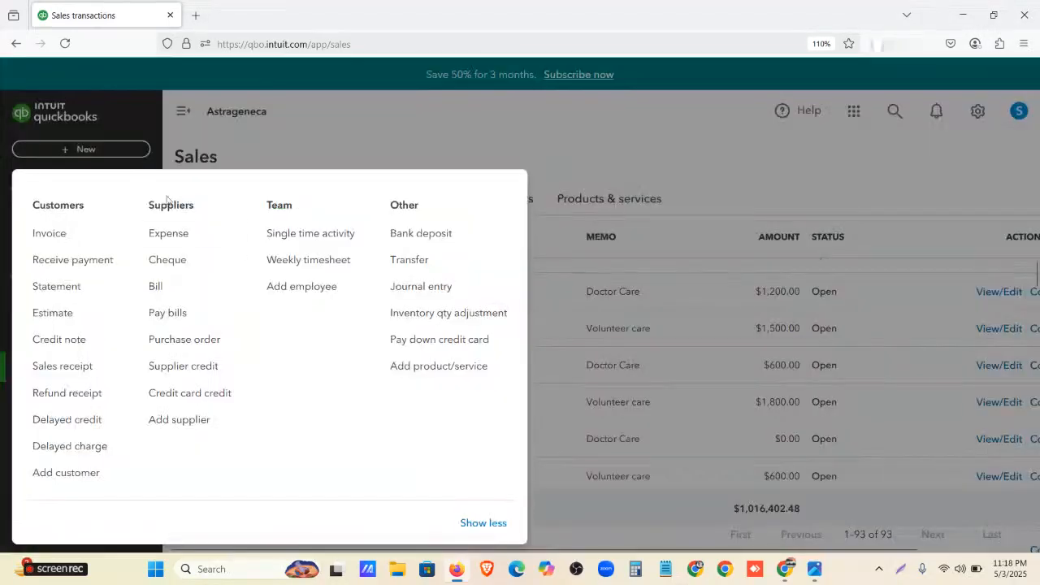
click(315, 274)
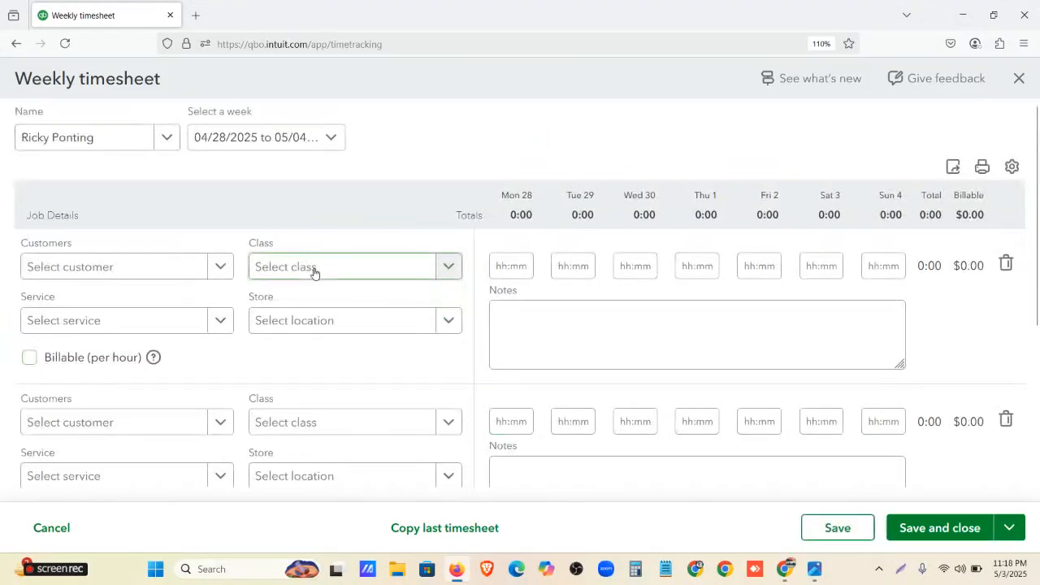
click(1019, 77)
click(634, 360)
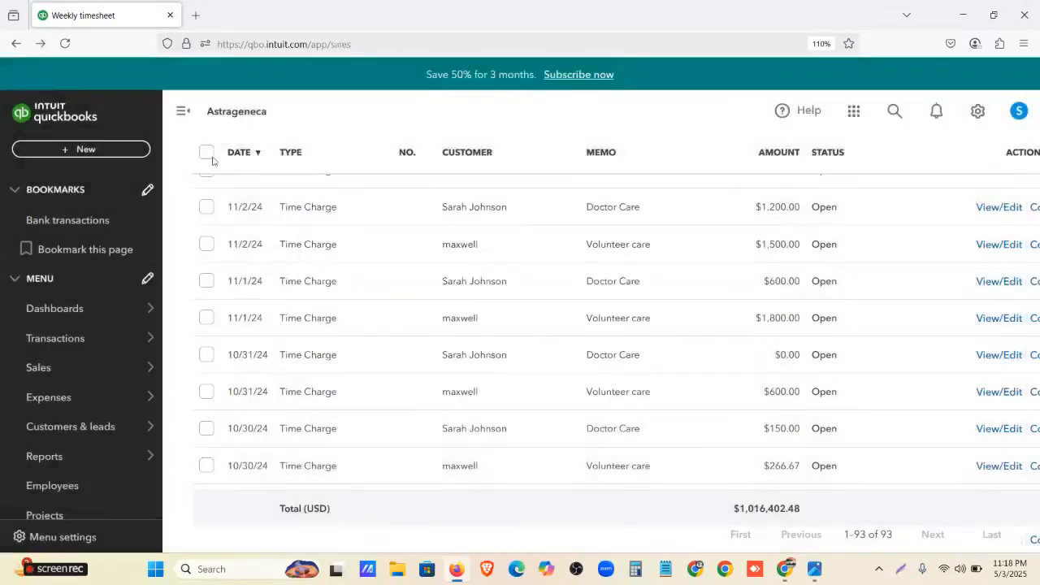
Open a single time activity form, look over its entry fields, and close it without saving.
click(109, 150)
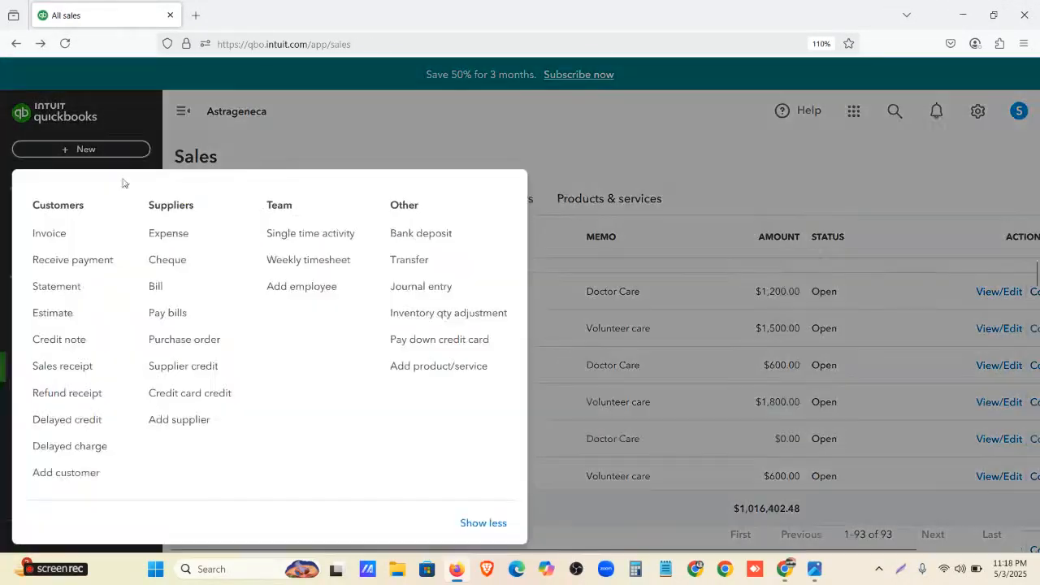
click(293, 242)
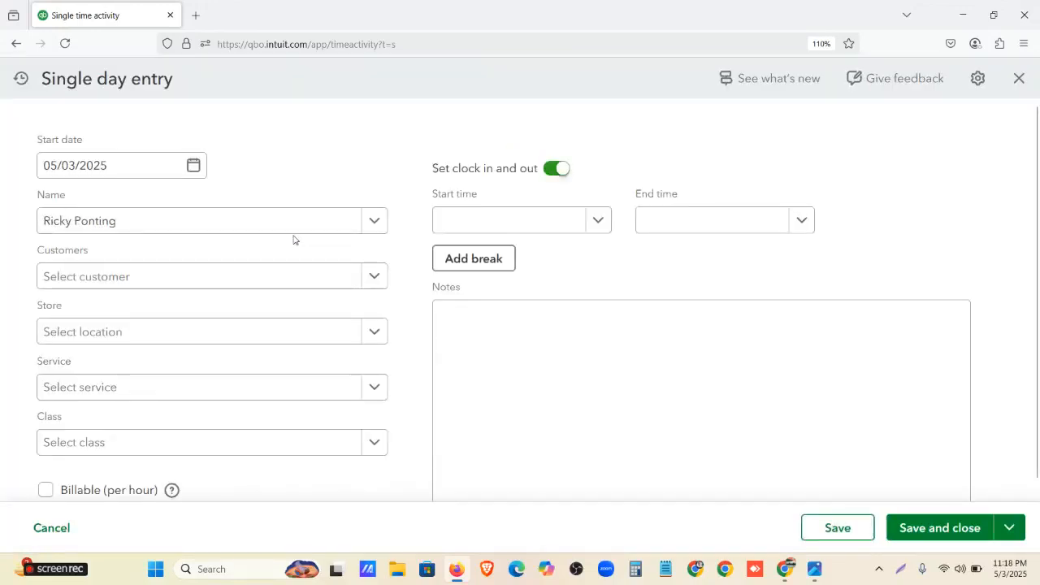
scroll(291, 268, down, 1)
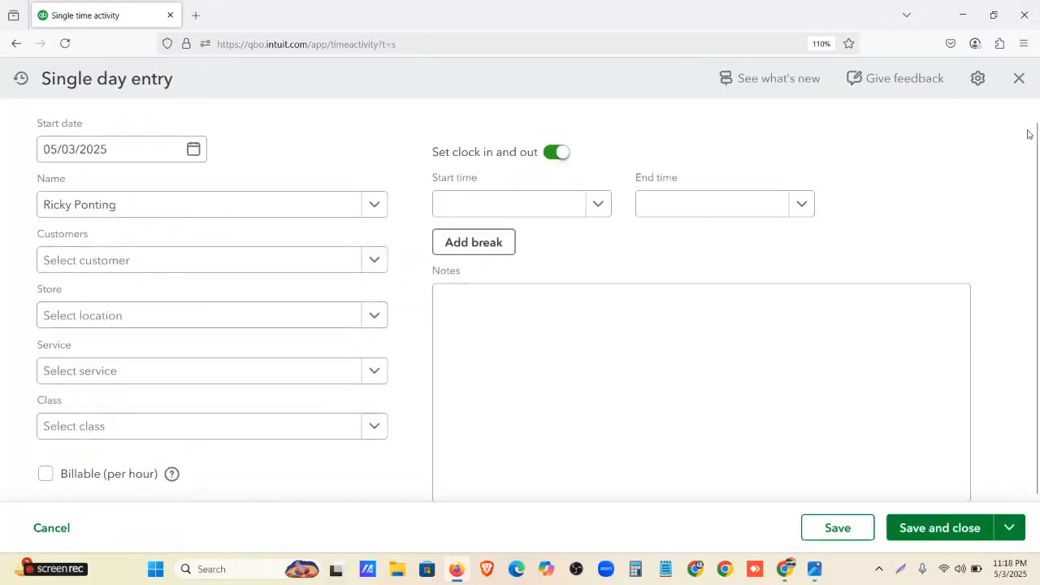
click(1018, 79)
scroll(653, 429, up, 5)
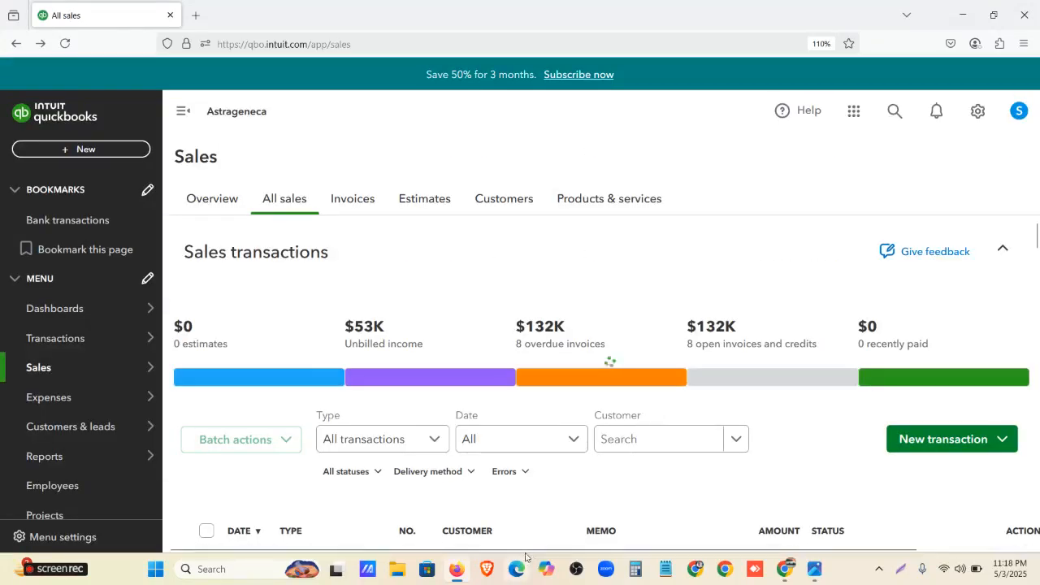
drag(526, 548, 640, 549)
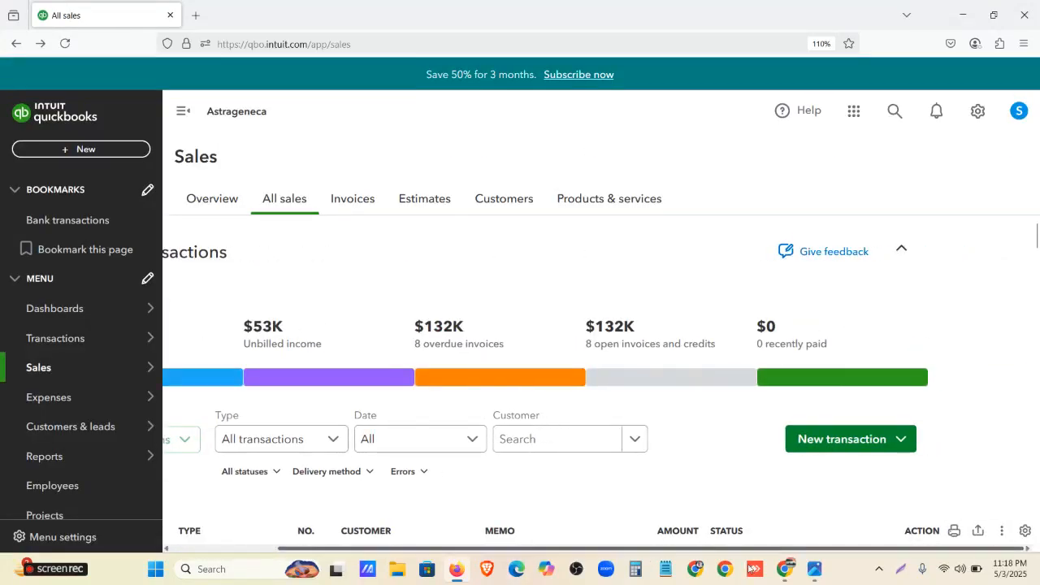
drag(752, 568, 543, 559)
scroll(671, 395, down, 5)
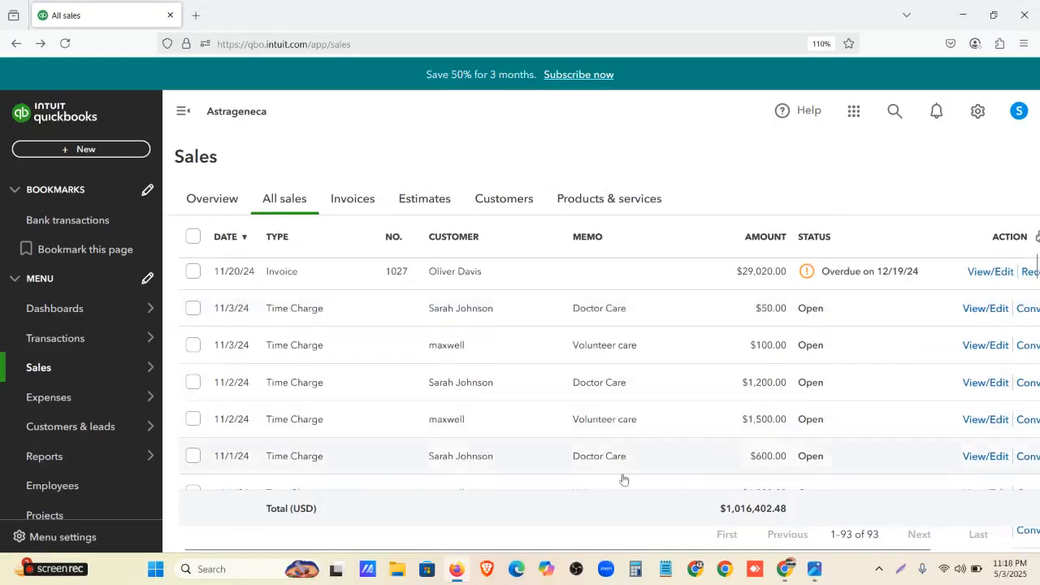
drag(615, 551, 524, 575)
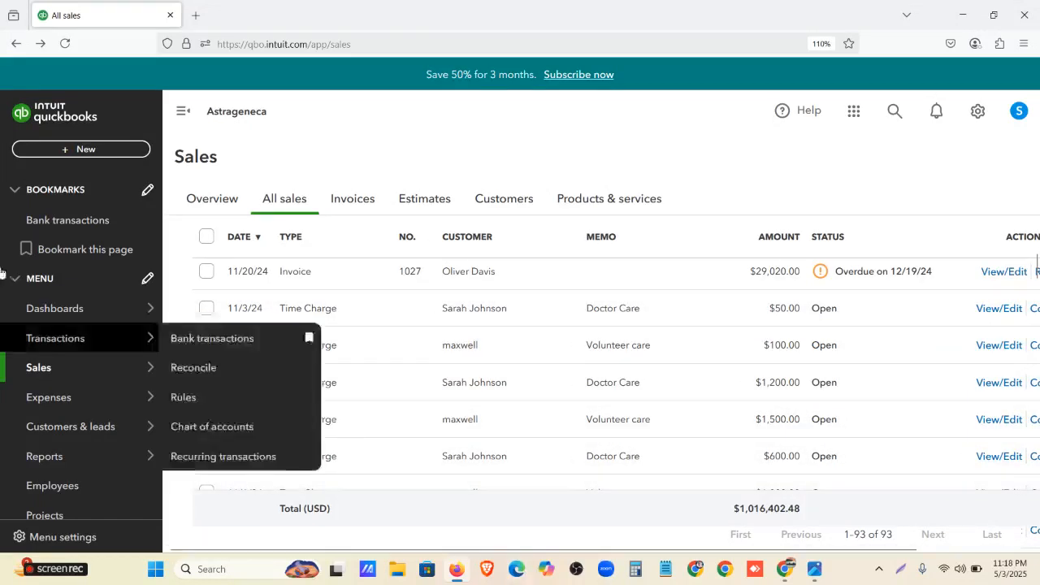
scroll(778, 425, up, 5)
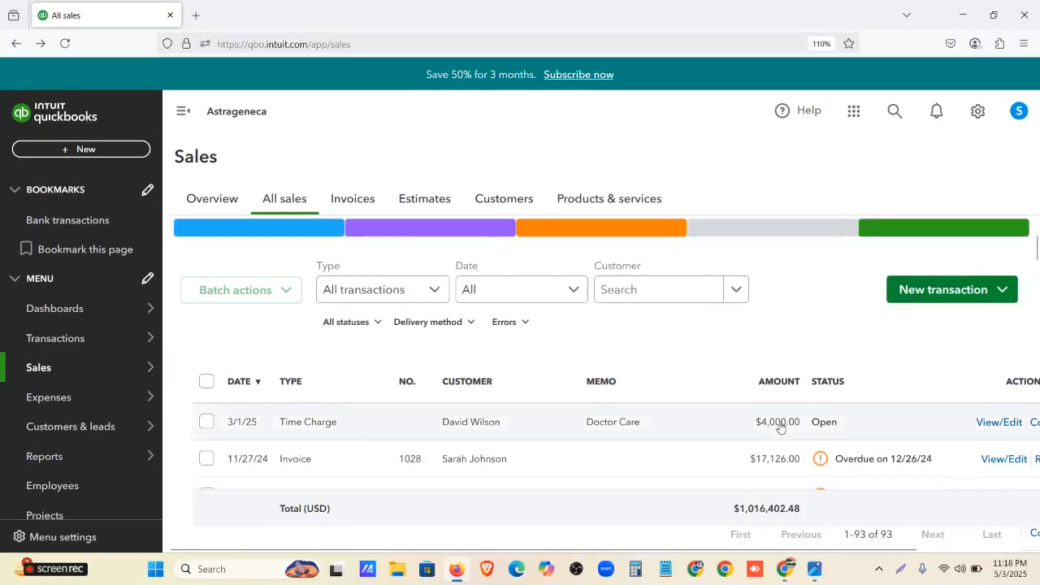
View the weekly timesheet thumbnail image, minimize it, and switch to the Facebook live producer dashboard in Chrome.
click(814, 571)
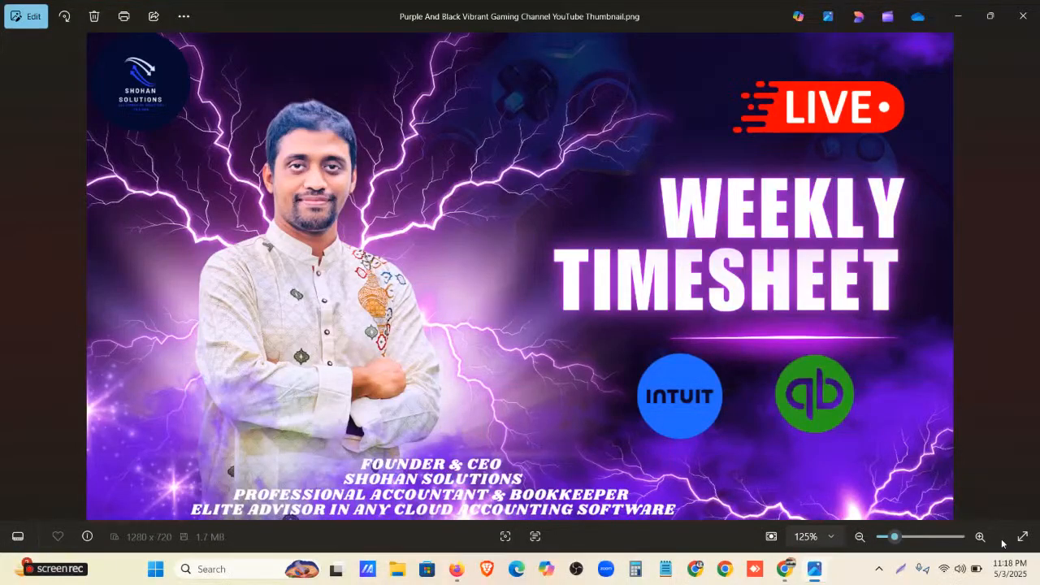
click(960, 16)
mouse_move(784, 569)
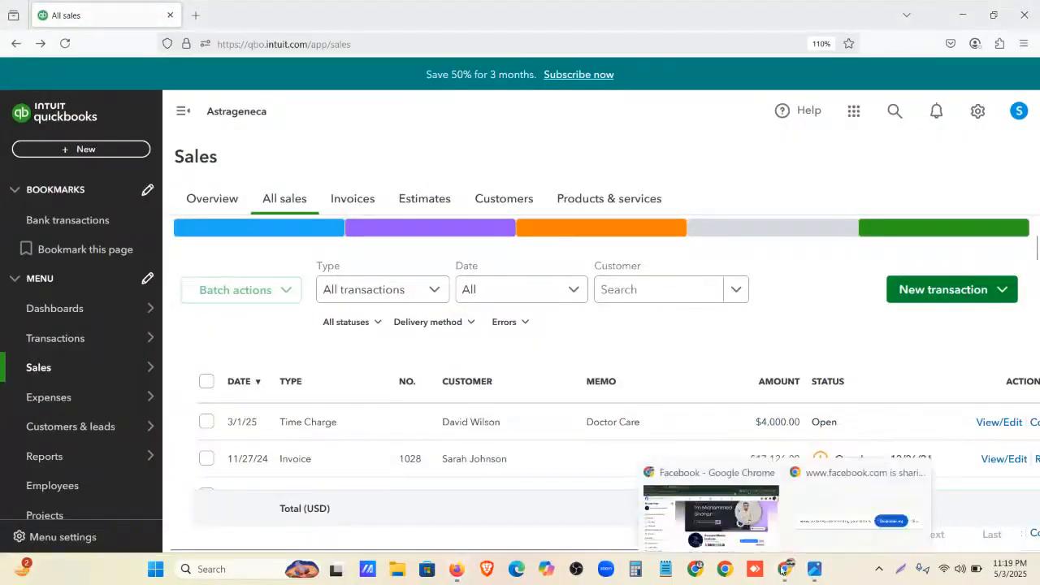
click(717, 517)
click(121, 17)
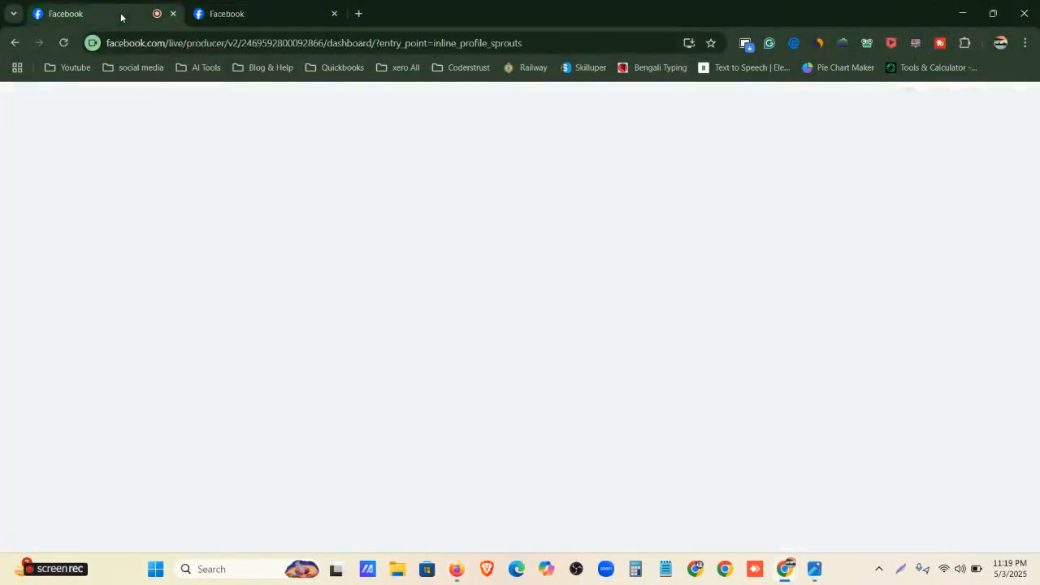